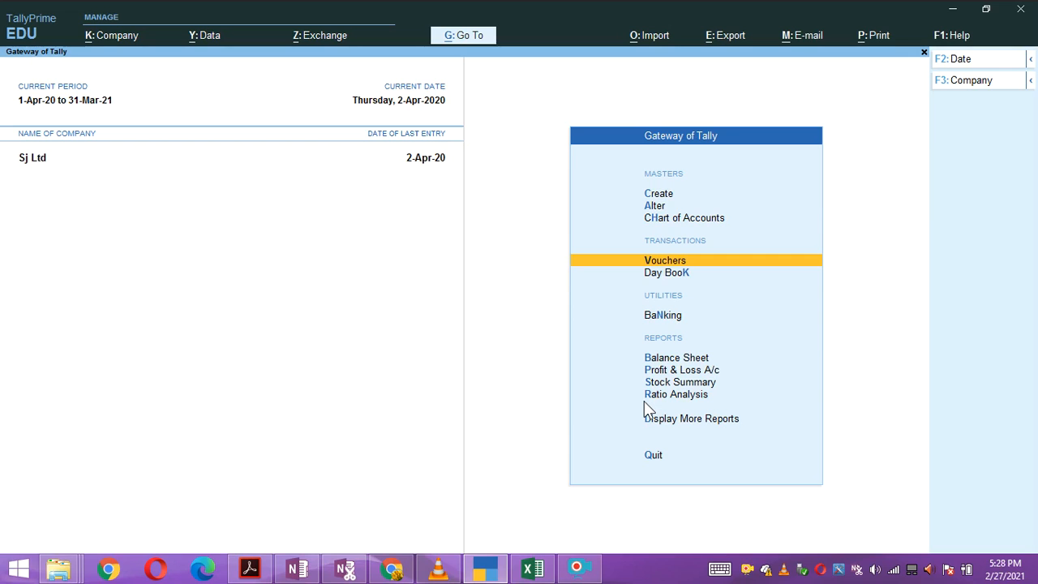
Open the Purchase Return ledger for alteration
key(Up)
key(Up)
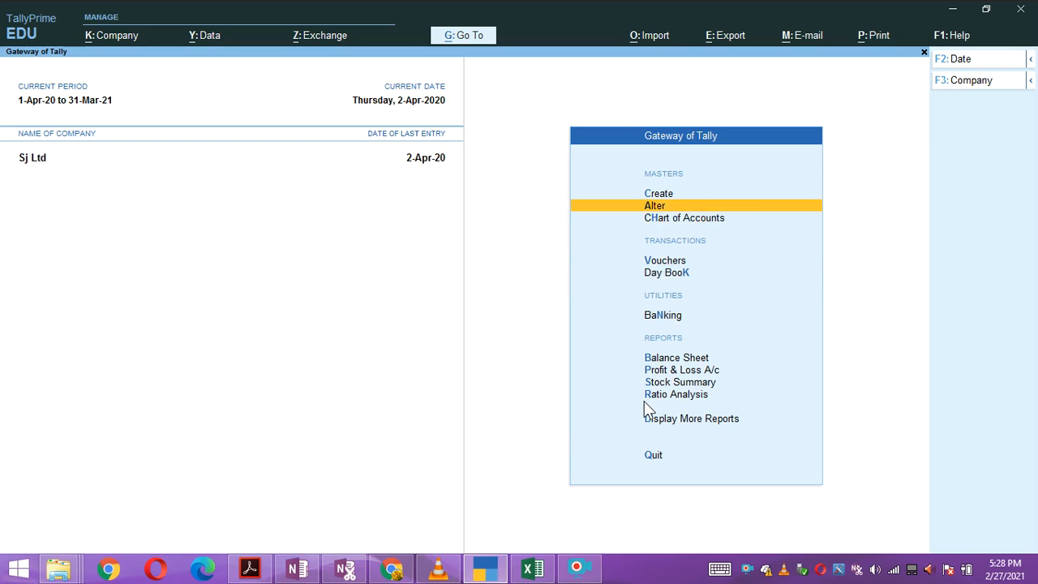
key(Return)
key(Down)
key(Return)
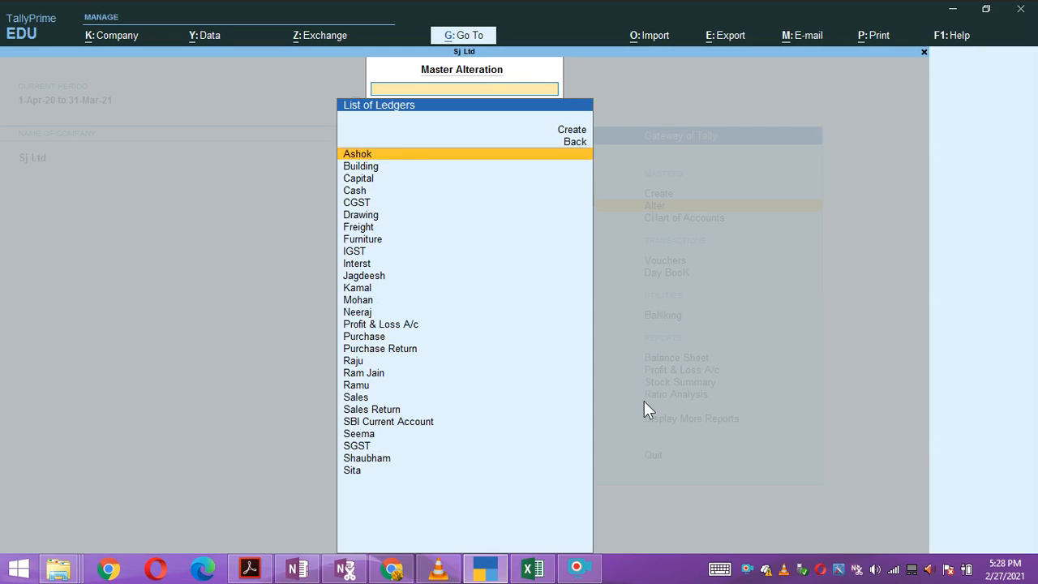
text(p)
key(Down)
key(Down)
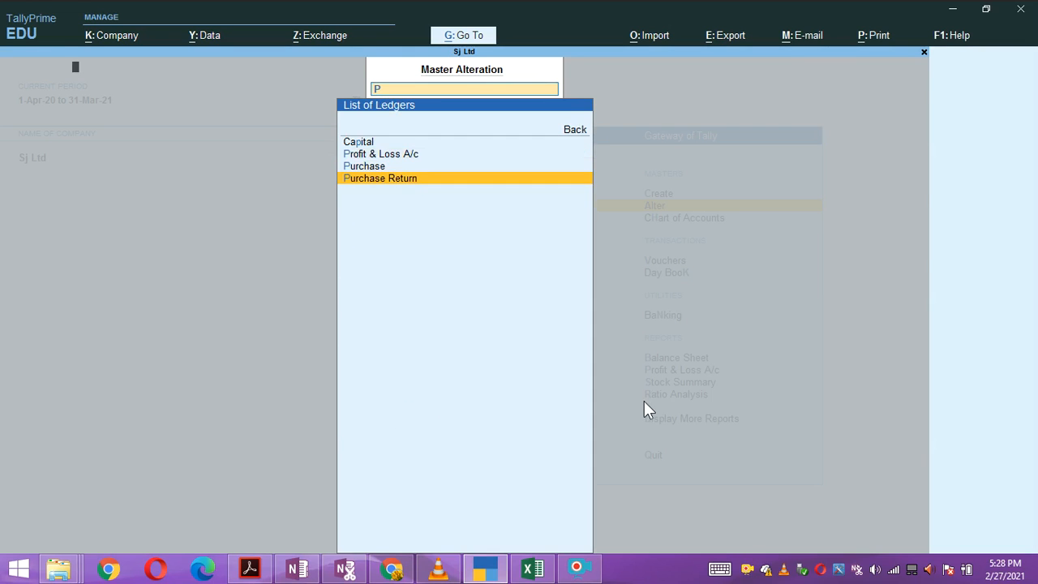
key(Return)
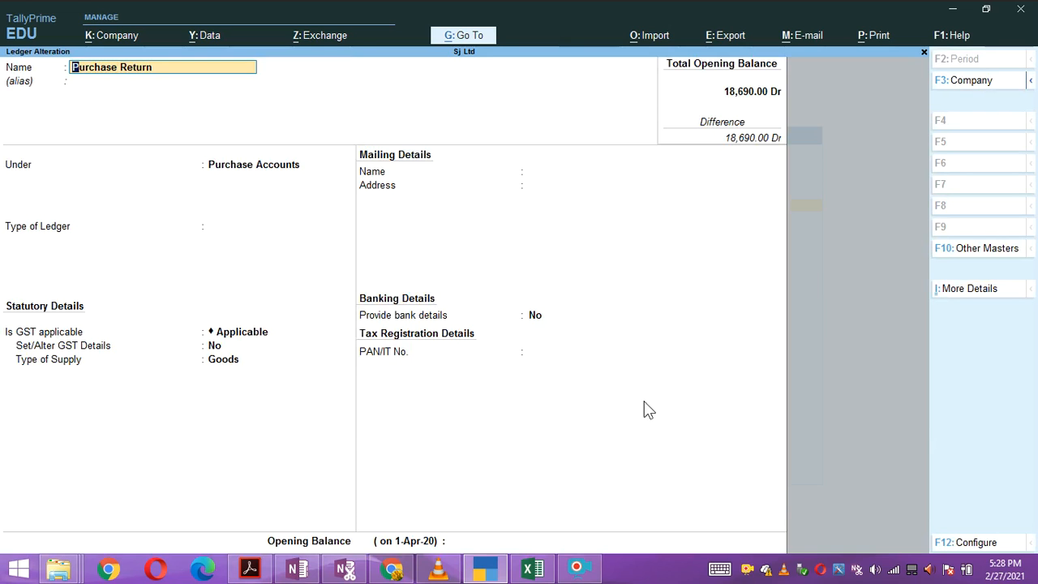
Set Set/Alter GST Details to Yes for the Purchase Return ledger, keeping Purchase Taxable and 18% integrated tax
key(Return)
key(Return)
key(Return)
key(Return)
key(Return)
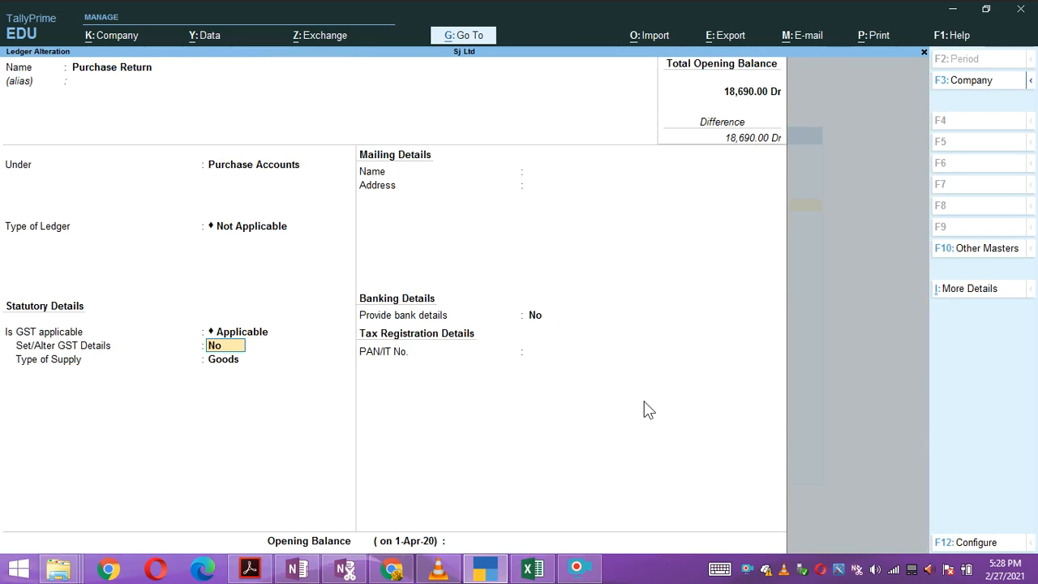
text(Y)
key(Return)
key(Return)
key(Return)
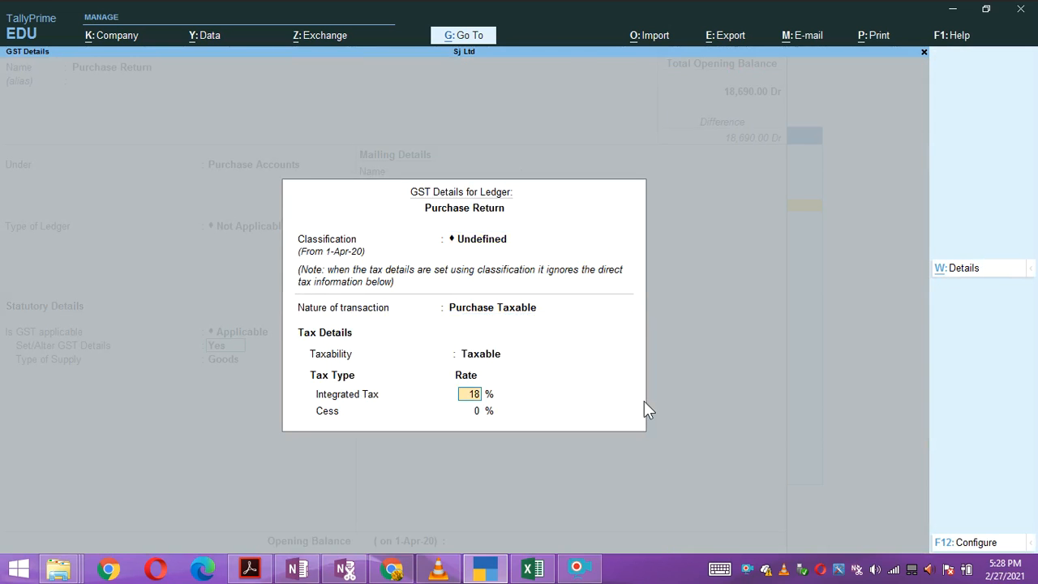
key(Return)
key(Return)
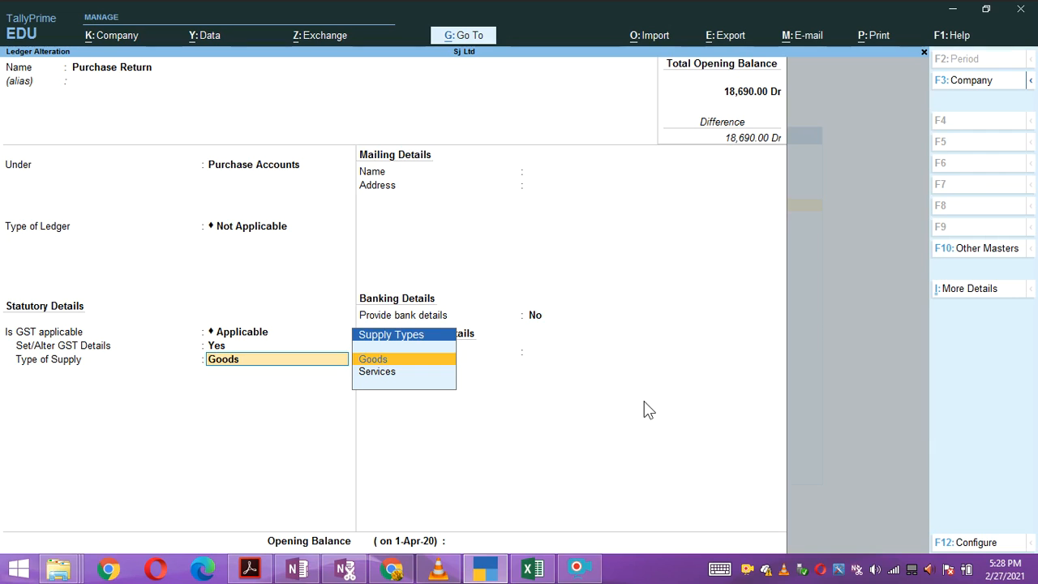
Keep Goods as the type of supply and save the Purchase Return ledger
key(Return)
key(Return)
key(Return)
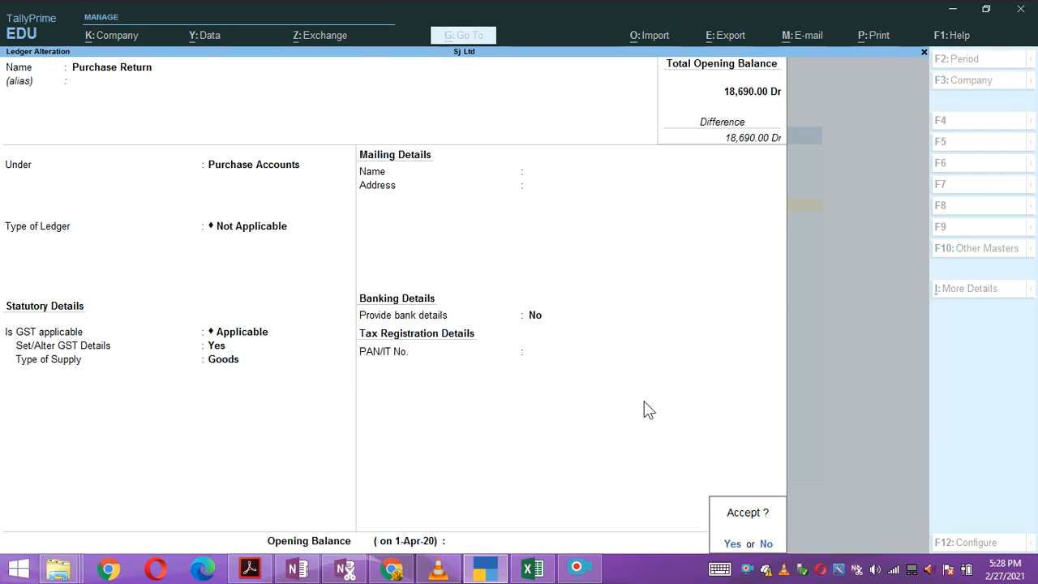
key(Return)
Open the Sales Return ledger for alteration
key(Down)
key(Down)
key(Down)
key(Down)
key(Down)
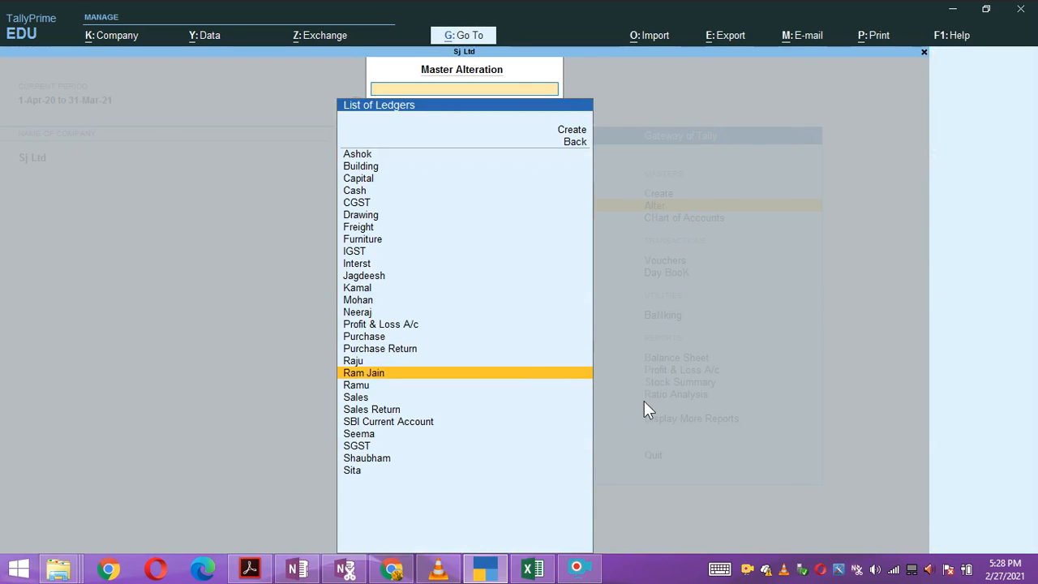
key(Return)
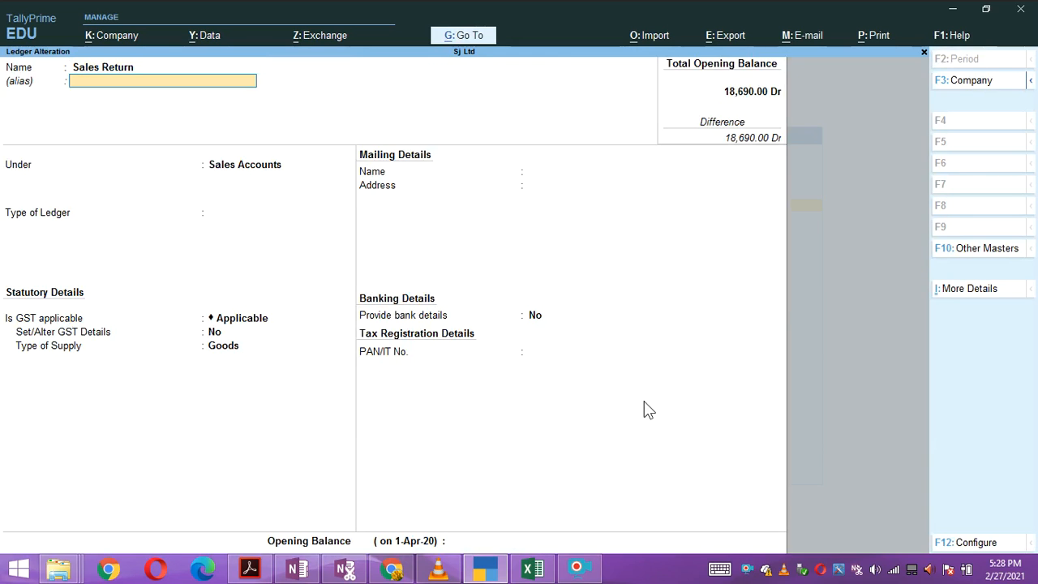
Set Set/Alter GST Details to Yes for the Sales Return ledger
key(Return)
key(Return)
key(Return)
key(Return)
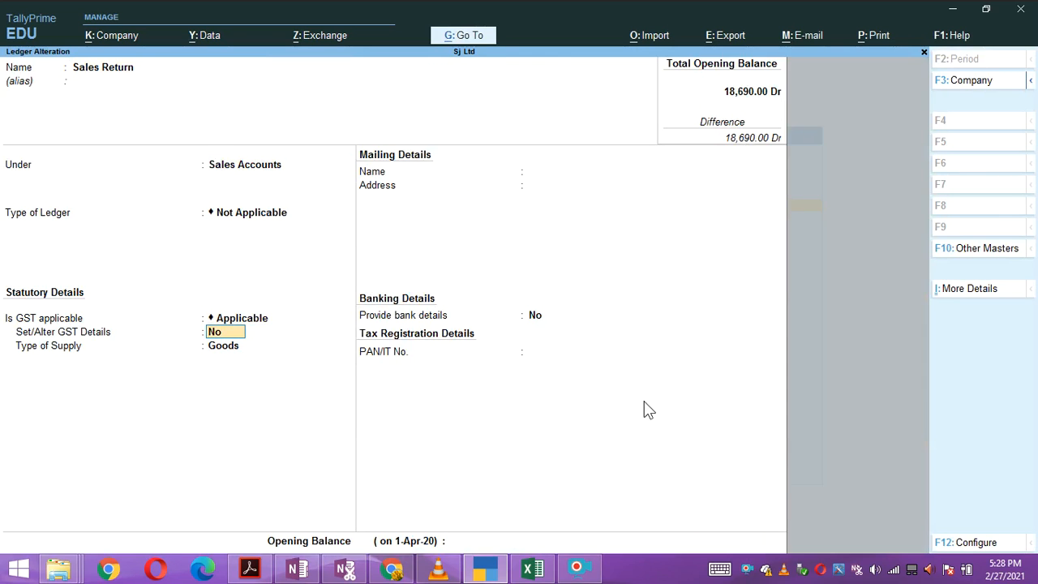
key(y)
key(Return)
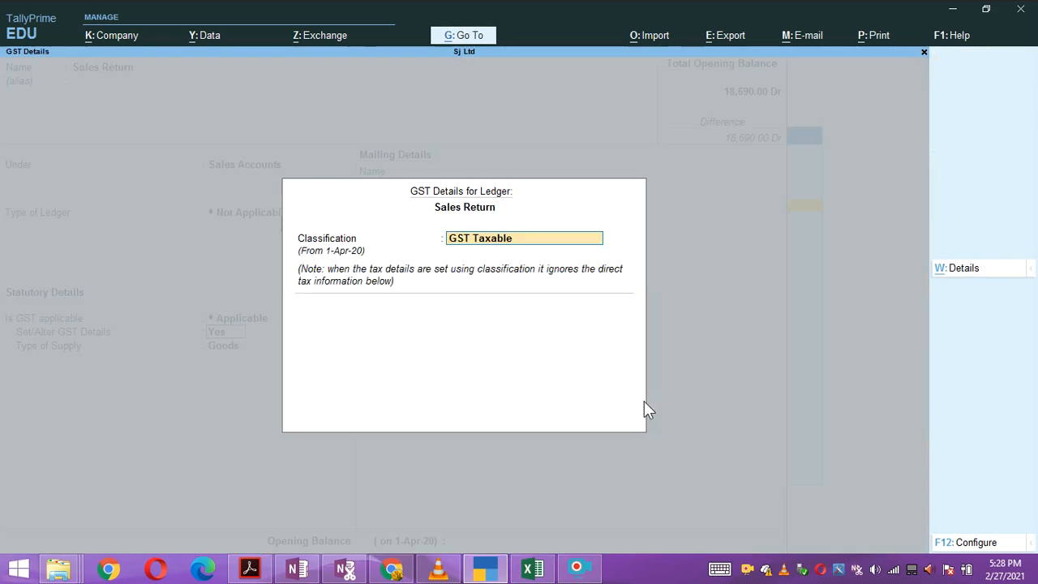
Accept the Sales Return ledger's GST details, save the ledger and return to the Gateway of Tally
key(Return)
key(BackSpace)
key(Return)
key(Return)
key(Return)
key(Return)
key(Return)
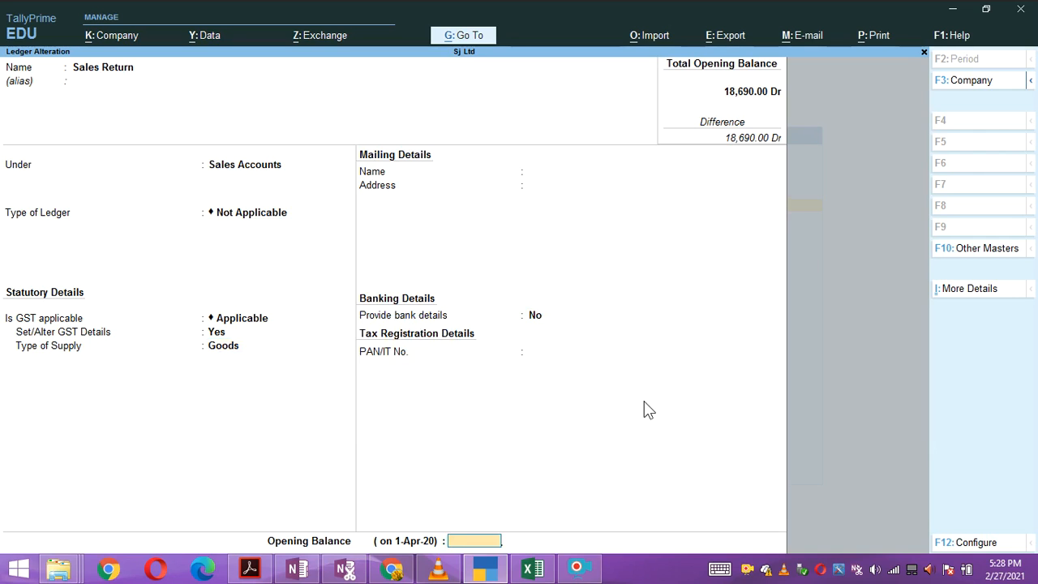
key(y)
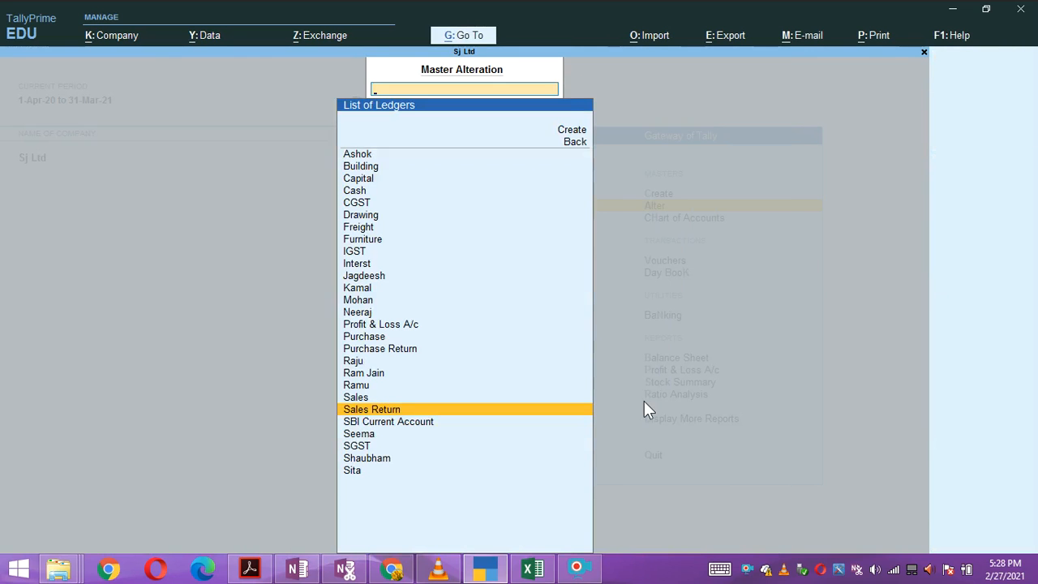
key(Escape)
key(Escape)
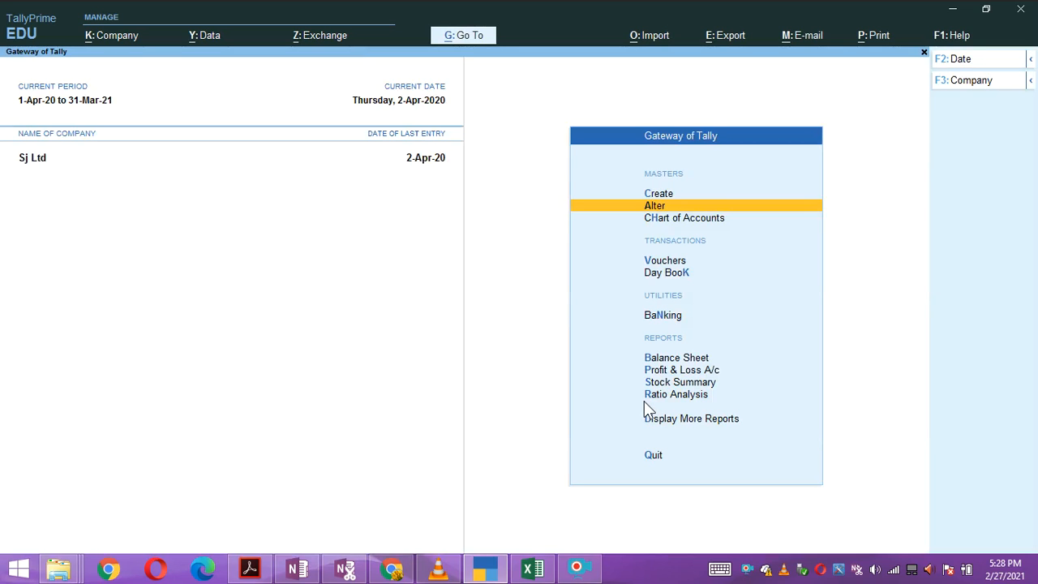
Open the Day Book for 2-Apr-20
key(Down)
key(Down)
key(Down)
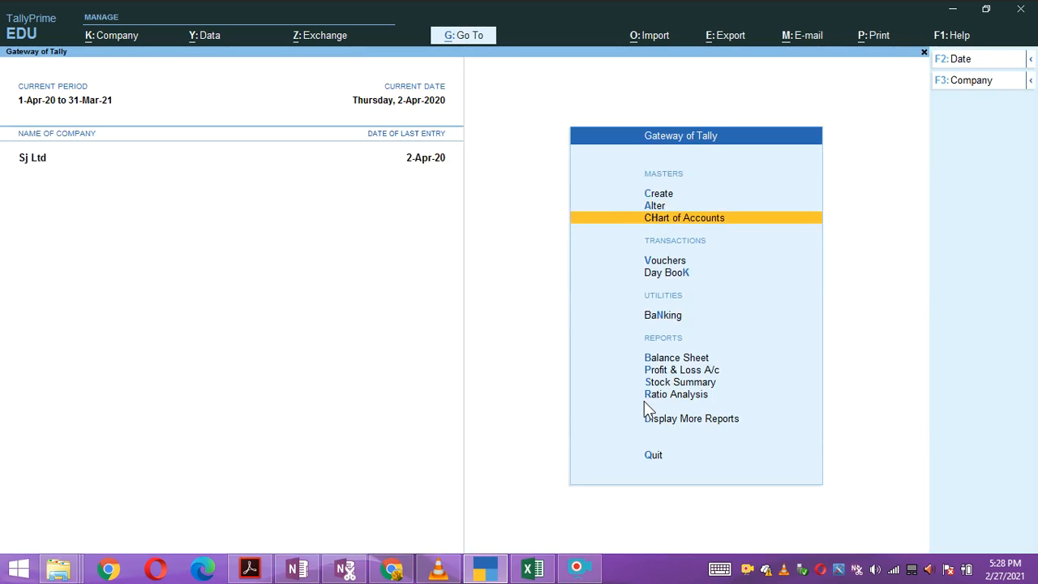
key(Return)
Examine the item, rate and GST lines of Purchase voucher no. 4 from the Day Book, and close it without changes
key(Down)
key(Down)
key(Down)
key(Down)
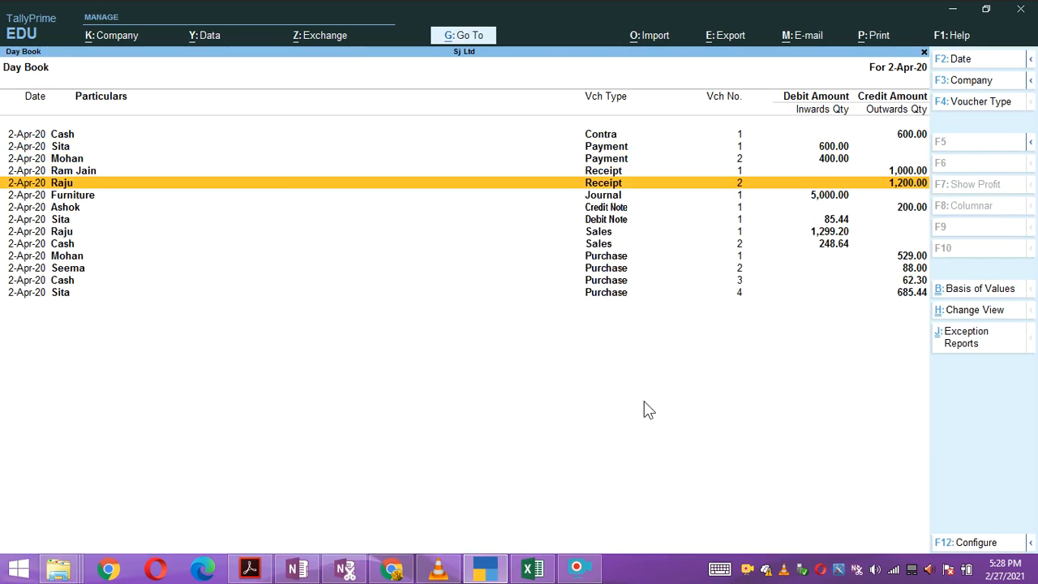
key(Down)
key(Down)
key(Down)
key(Down)
key(Down)
key(Down)
key(Down)
key(Down)
key(Down)
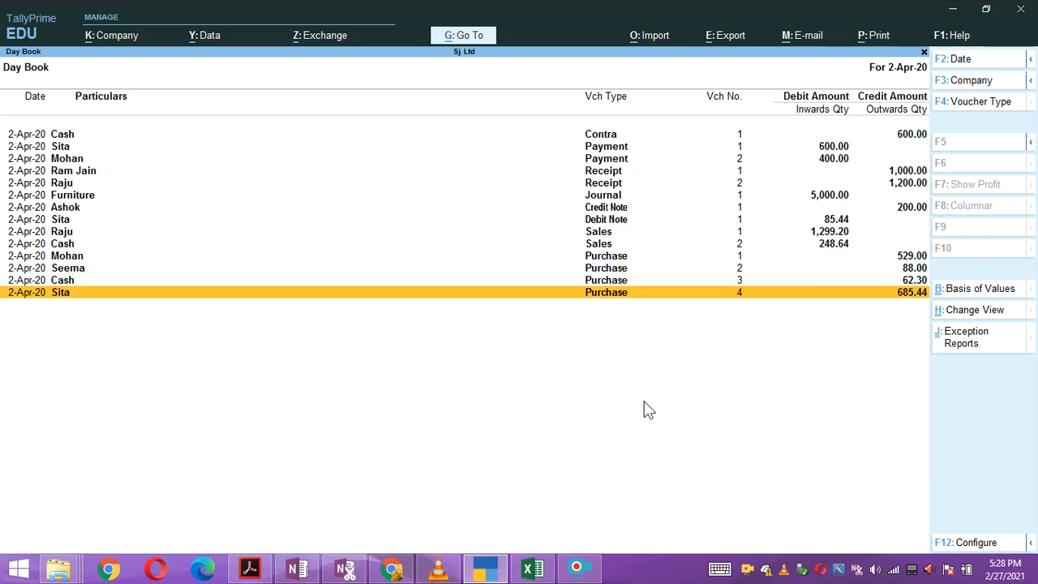
key(Return)
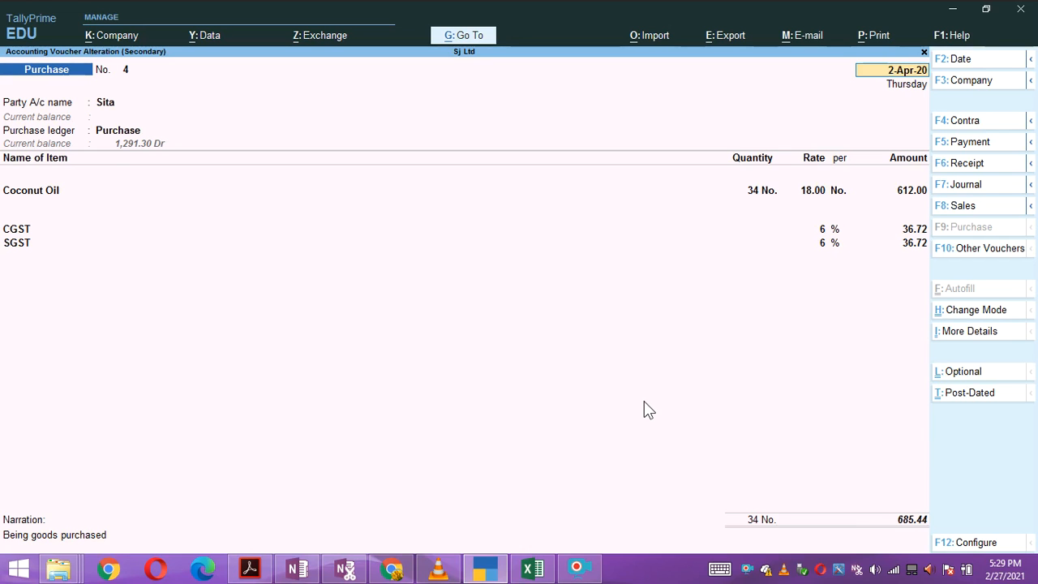
key(BackSpace)
key(Escape)
key(y)
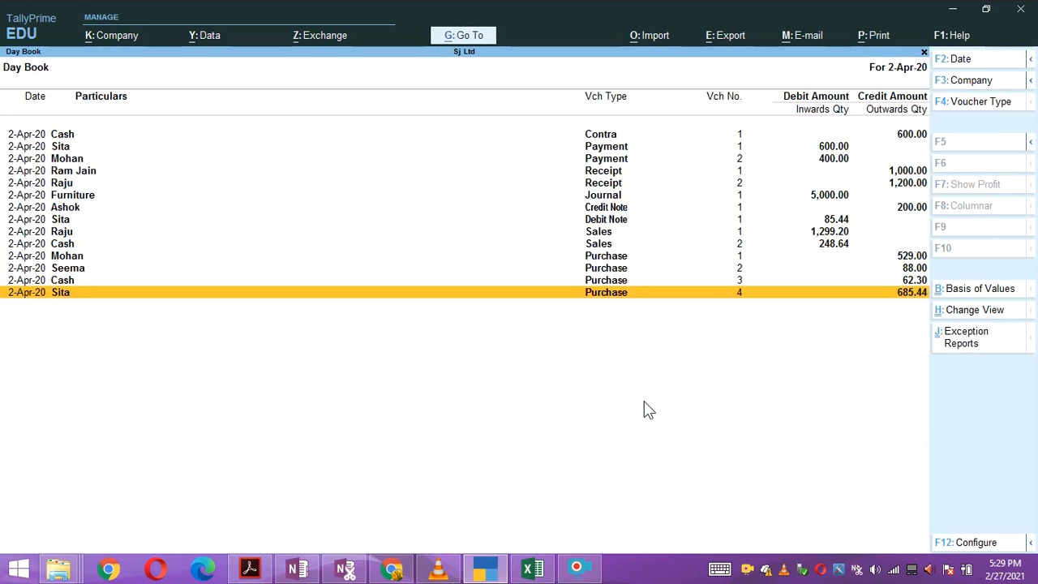
Start a new accounting voucher and change its type to Debit Note
key(Escape)
key(Up)
key(Return)
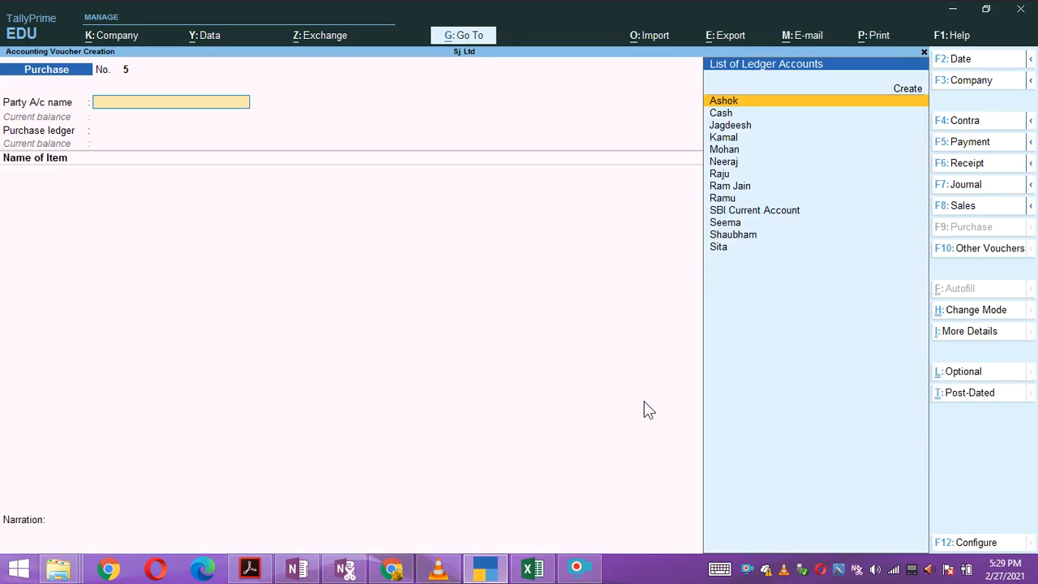
click(974, 250)
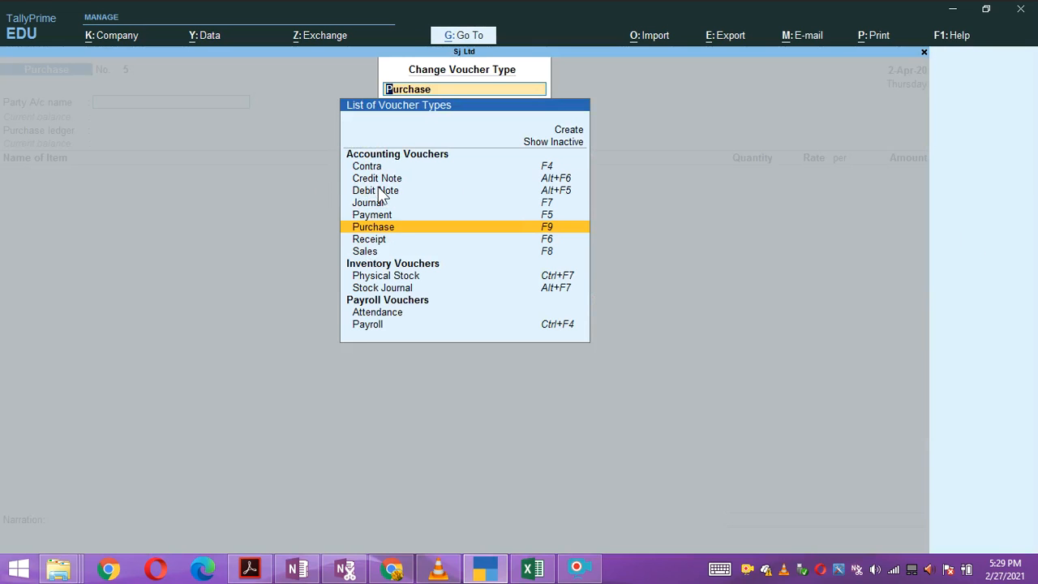
key(Return)
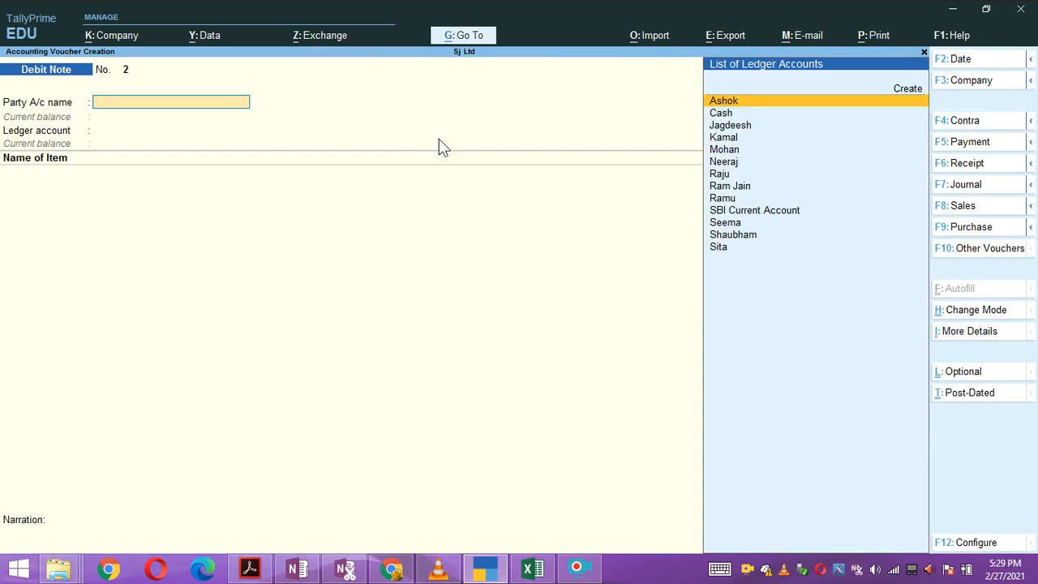
Select the supplier from Purchase voucher no. 4 as the debit note's party account
key(Down)
key(Down)
key(Down)
key(Down)
key(Down)
key(Down)
key(Down)
key(Down)
key(Down)
key(Down)
key(Down)
key(Down)
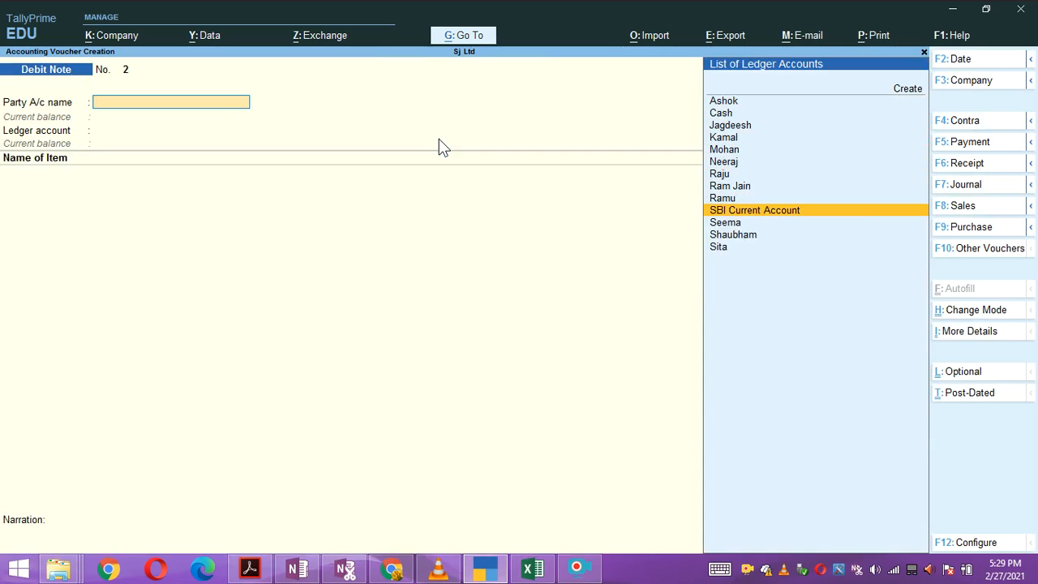
key(Return)
Accept the debit note's dispatch and party details, leaving the dispatch fields and GSTIN/UIN blank
key(Return)
key(Return)
key(Return)
key(Return)
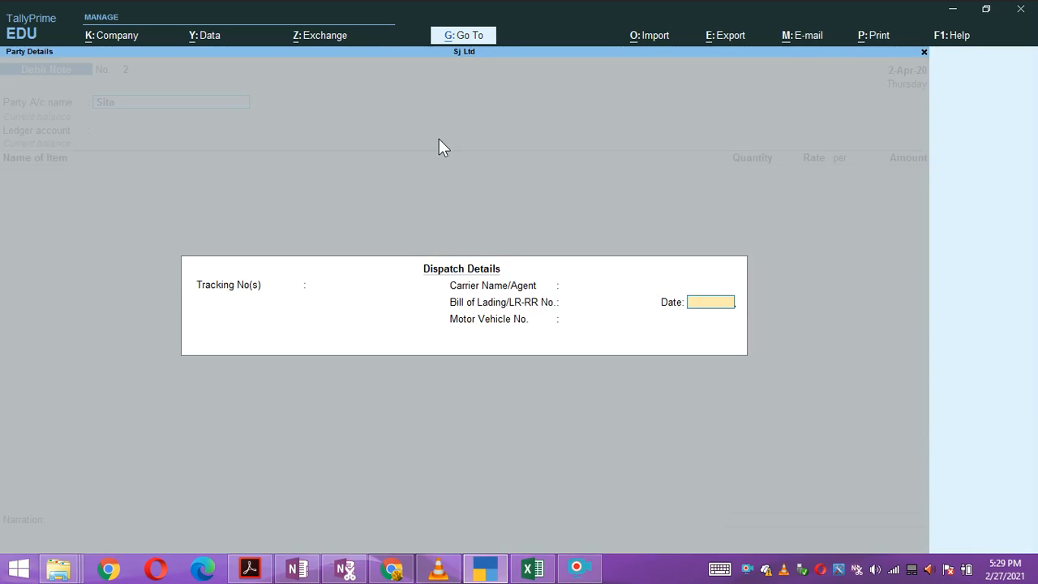
key(Return)
key(Return)
key(Return)
key(Return)
key(Return)
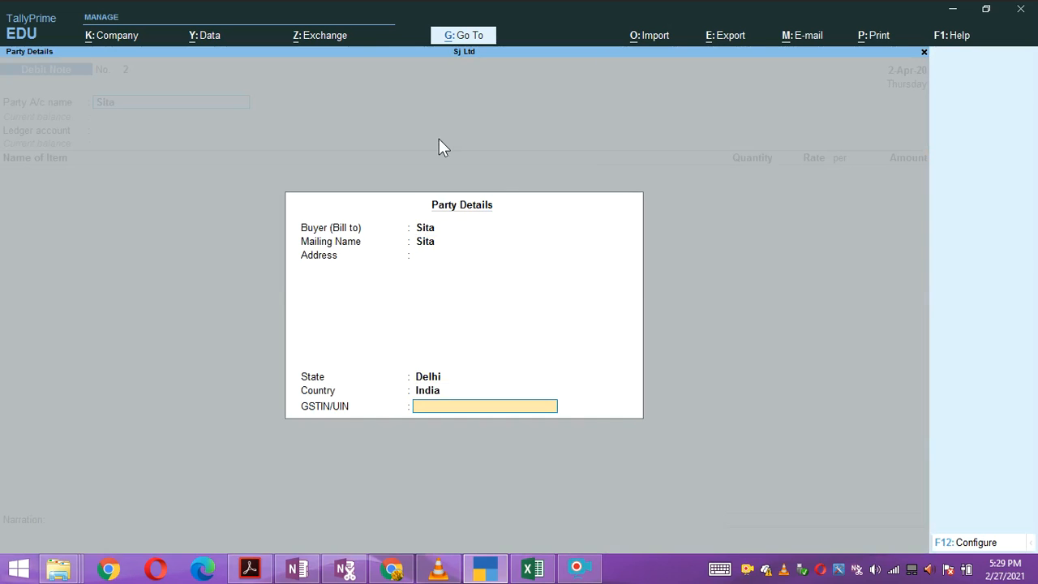
key(Return)
Set the ledger account to Purchase Return and enter 4 No. of Coconut Oil at a rate of 18.00
key(Down)
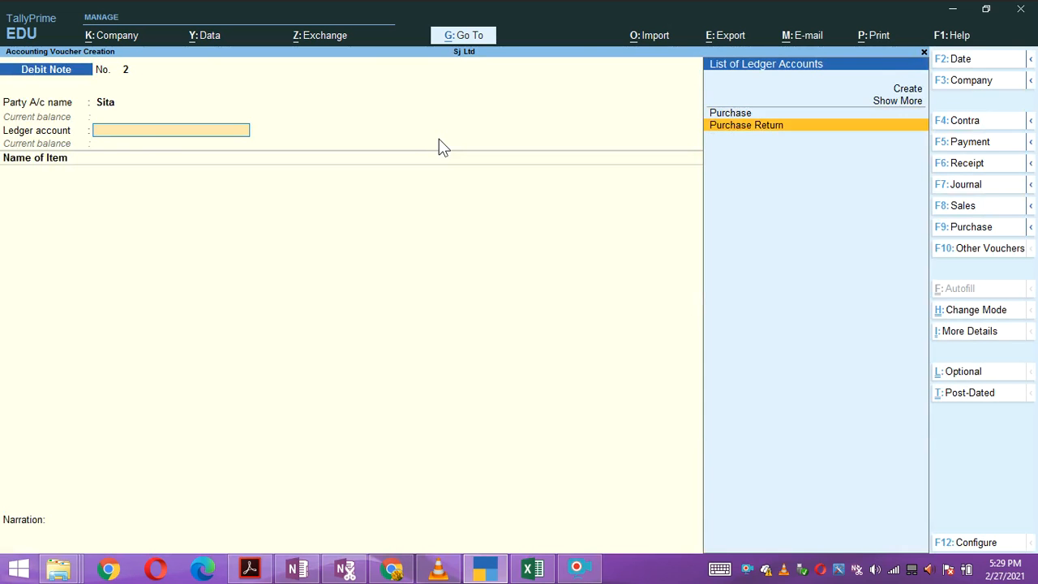
key(Return)
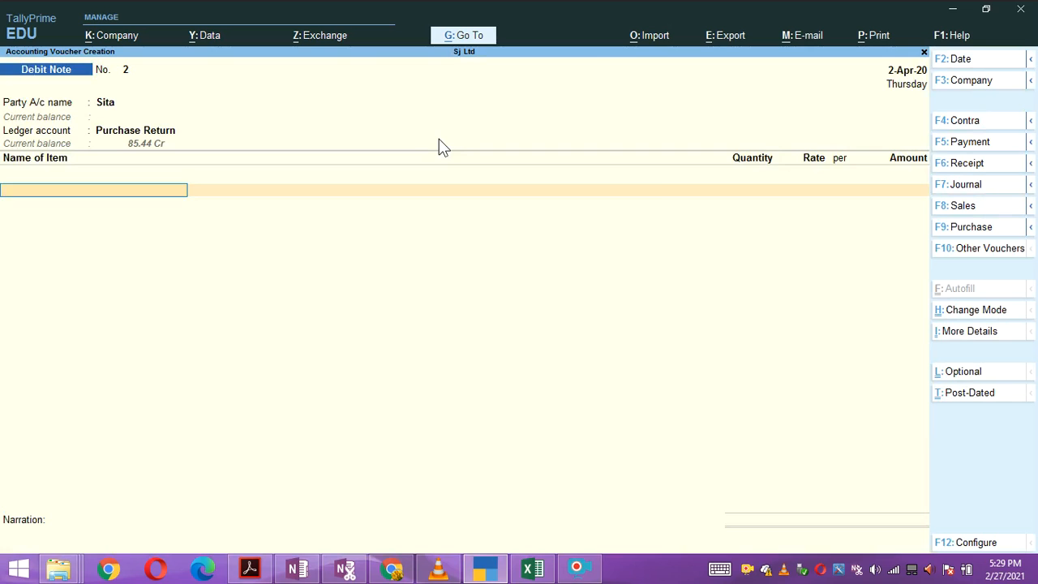
text(co)
key(Return)
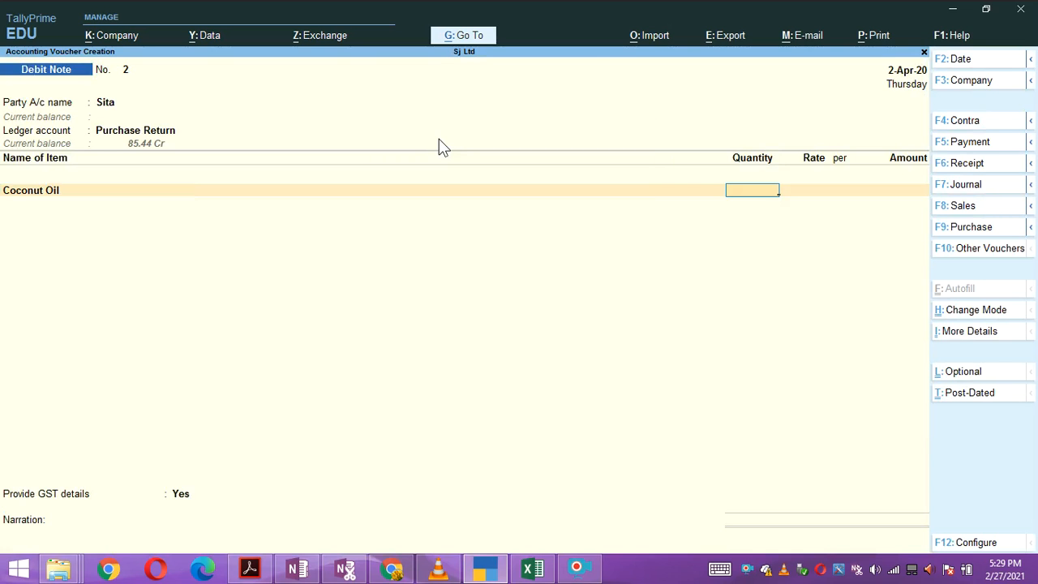
text(4)
key(Return)
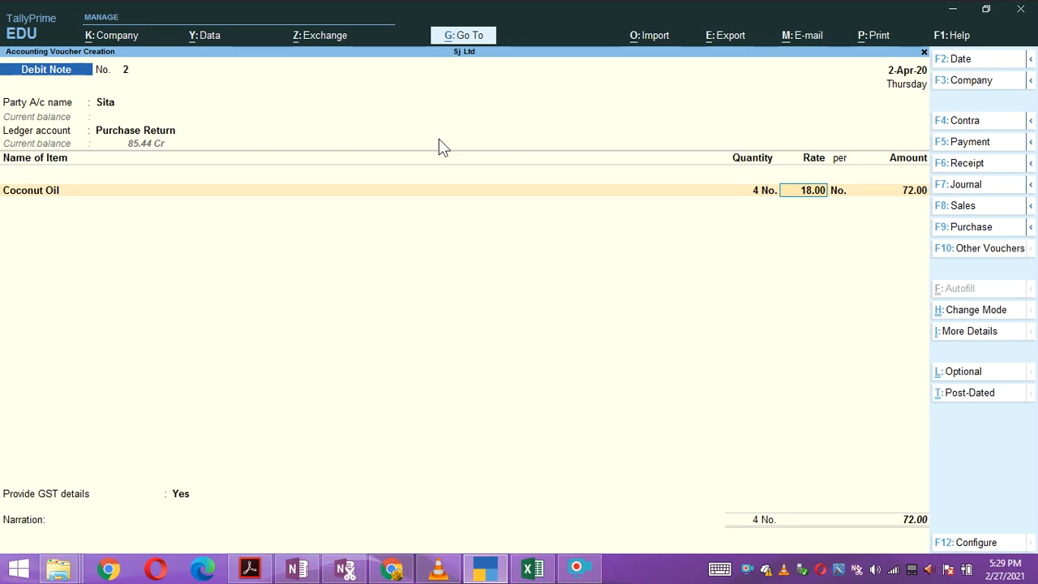
key(Return)
key(Return)
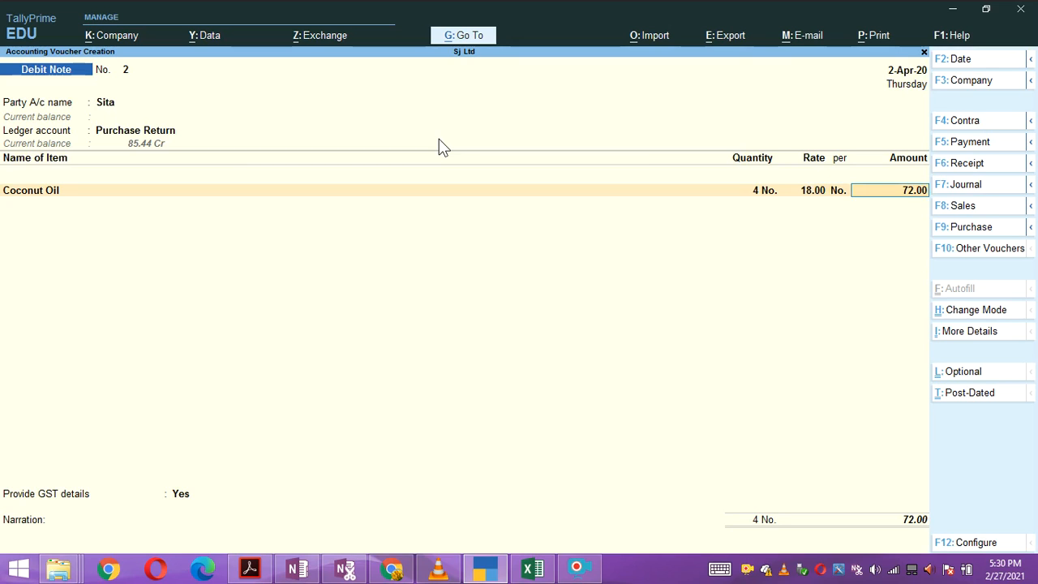
key(Return)
key(Return)
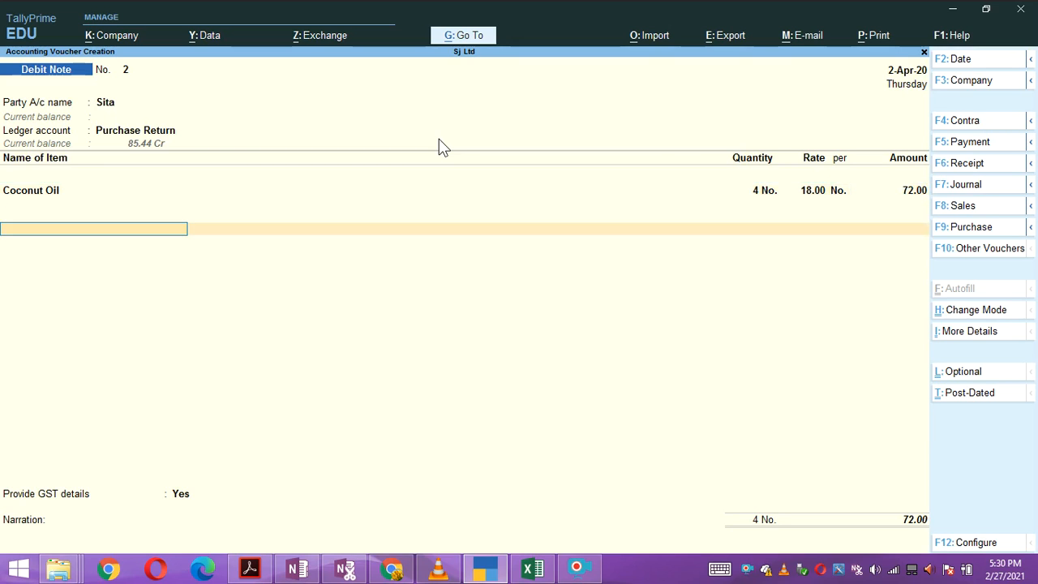
Add the CGST and SGST ledgers at 6% each below the Coconut Oil item
text(C)
key(Return)
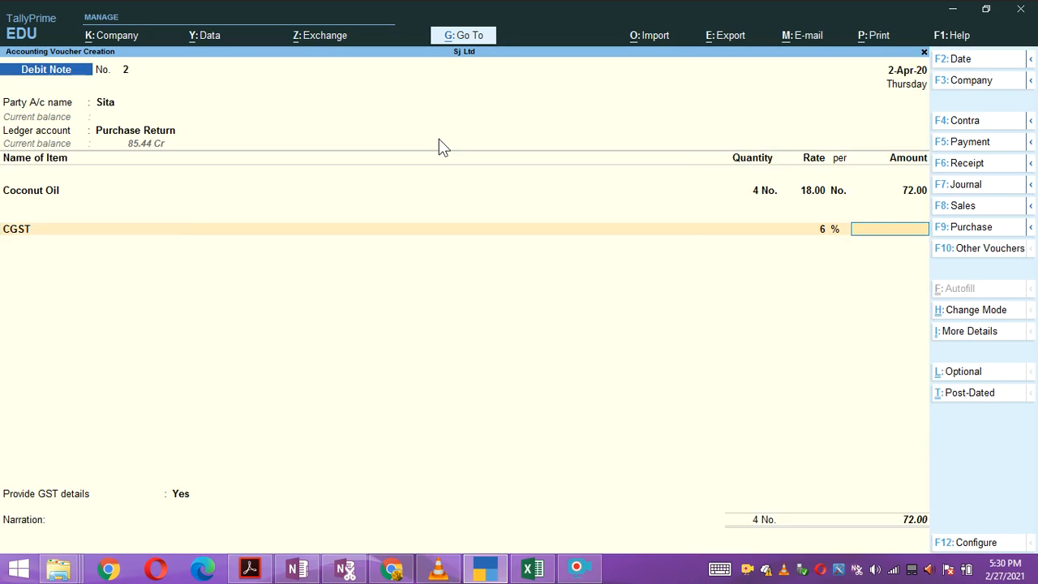
key(Return)
text(S)
key(Return)
key(Return)
Keep GST details set to Yes and choose Not Applicable as the debit note's reason, leaving the supplier's note number and date blank
key(Return)
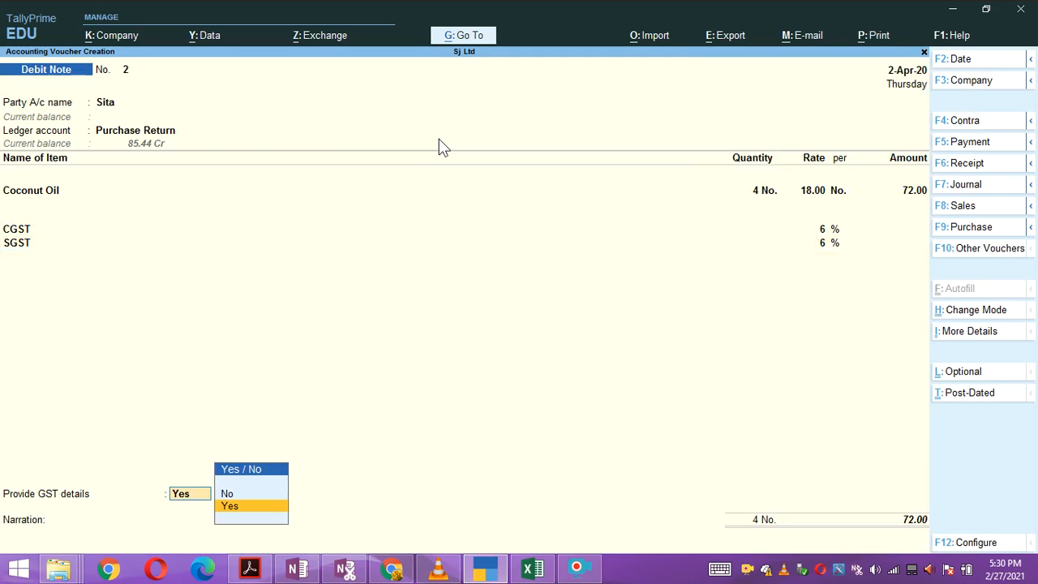
key(Return)
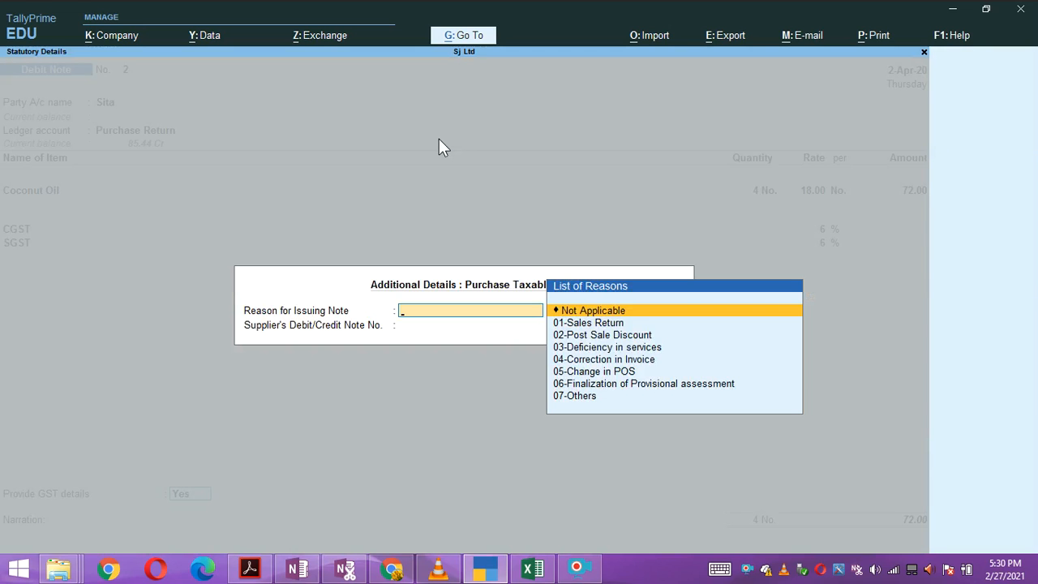
key(Down)
key(Down)
key(Down)
key(Up)
key(Up)
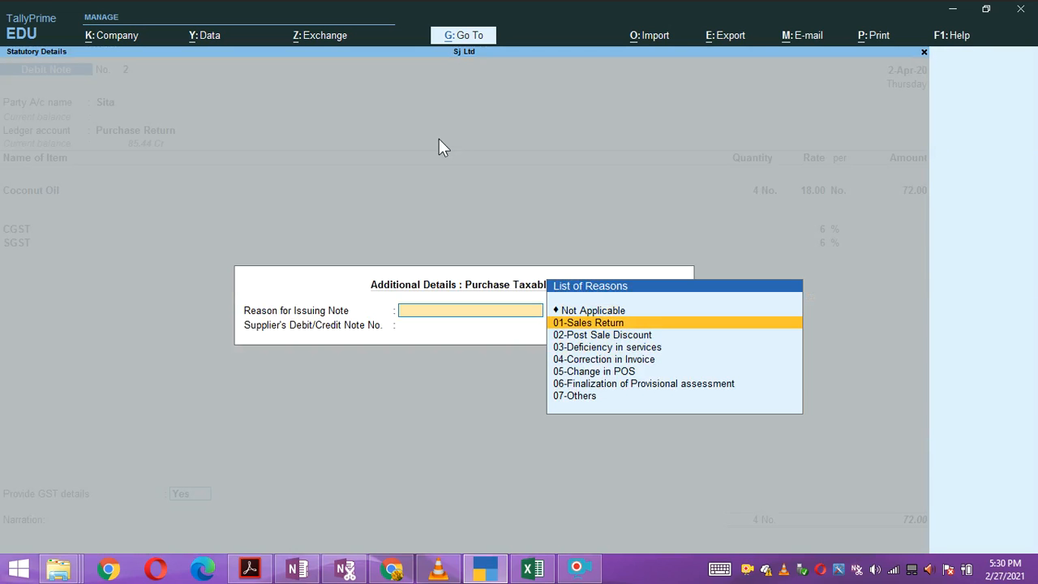
key(Up)
key(Return)
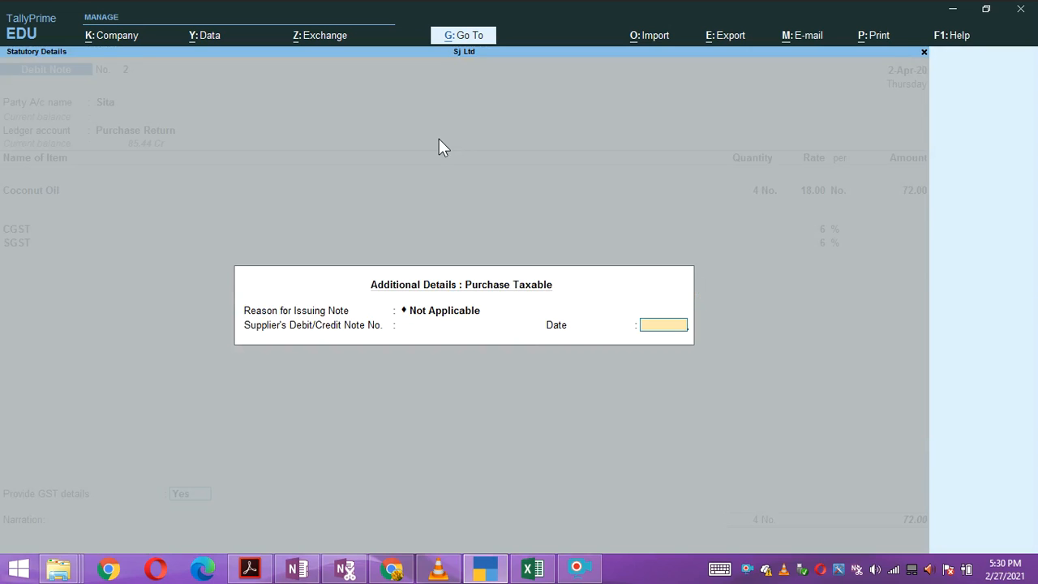
key(Return)
key(Return)
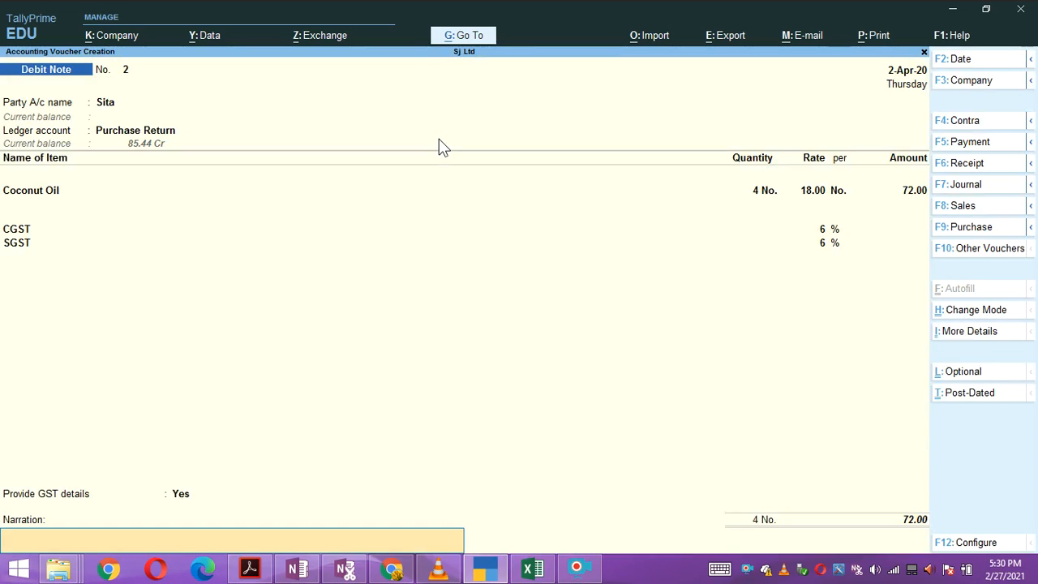
Enter the narration "PURCHSES RETURN" and save the debit note
text(PURCHSES)
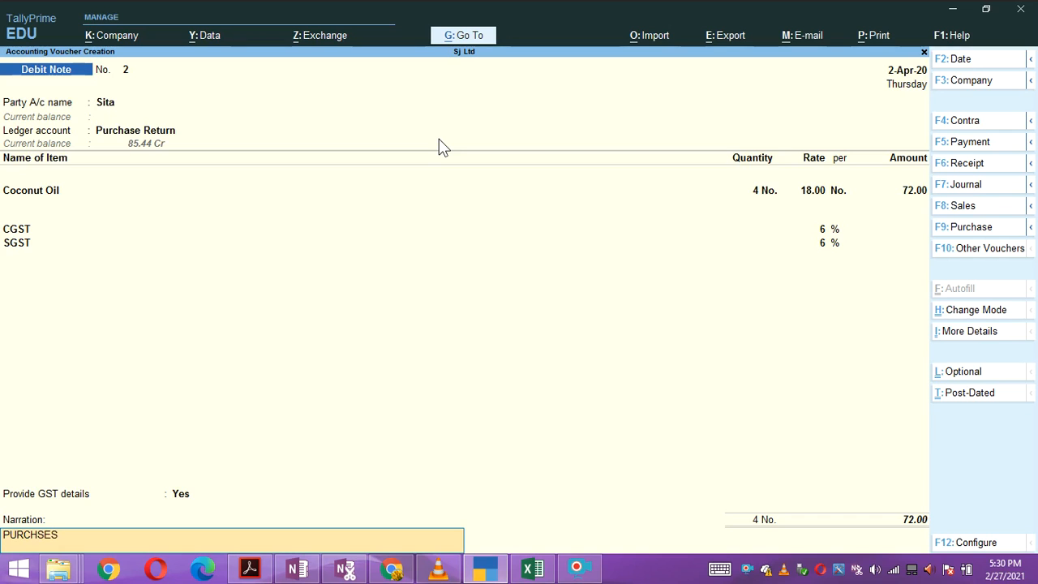
text( RETURN)
key(Return)
key(Return)
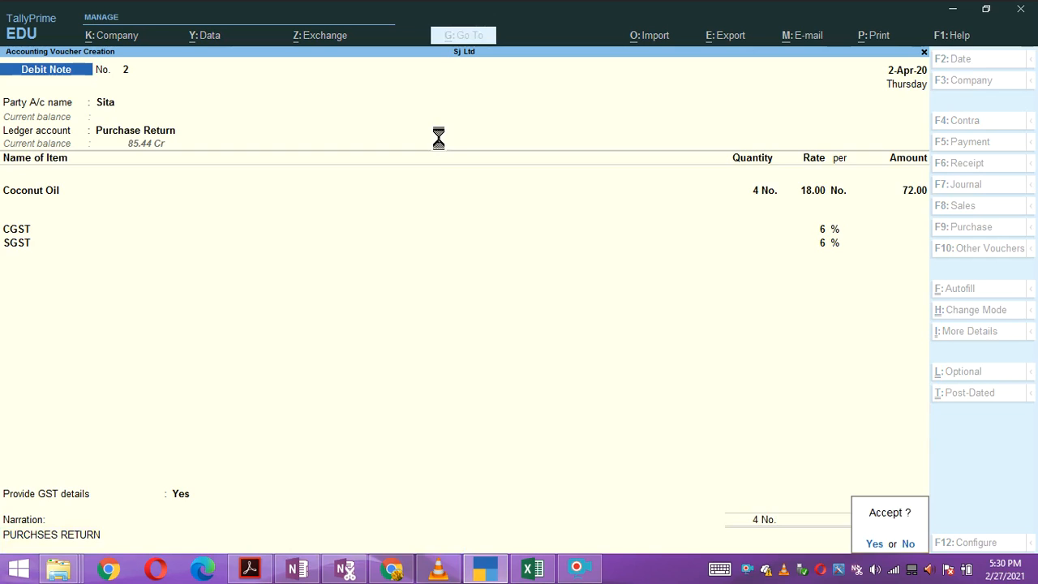
key(Return)
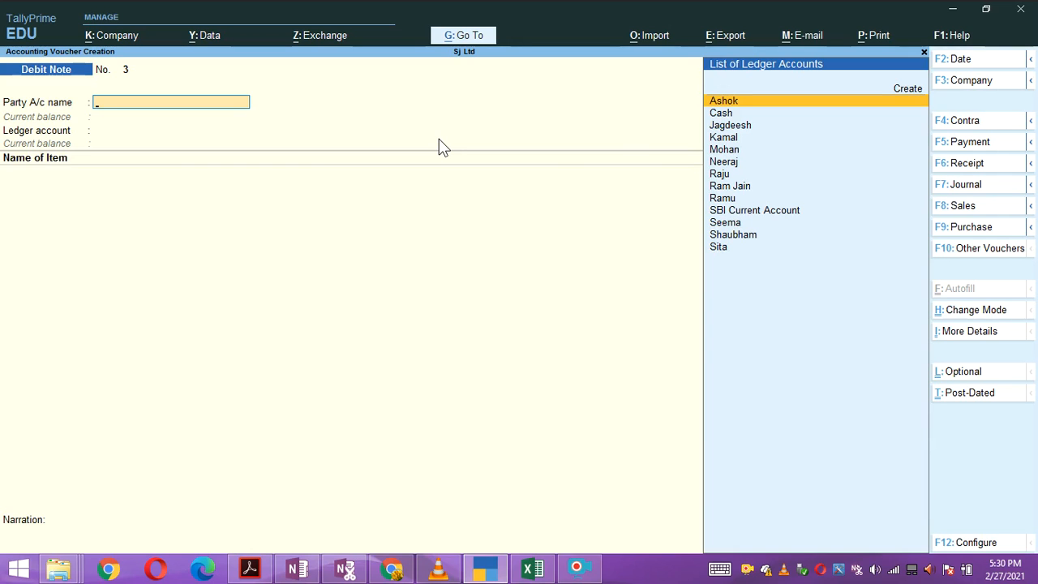
Open Sales voucher no. 1 from the Day Book to check its customer, item, quantity, rate and GST, and leave it unchanged
key(Escape)
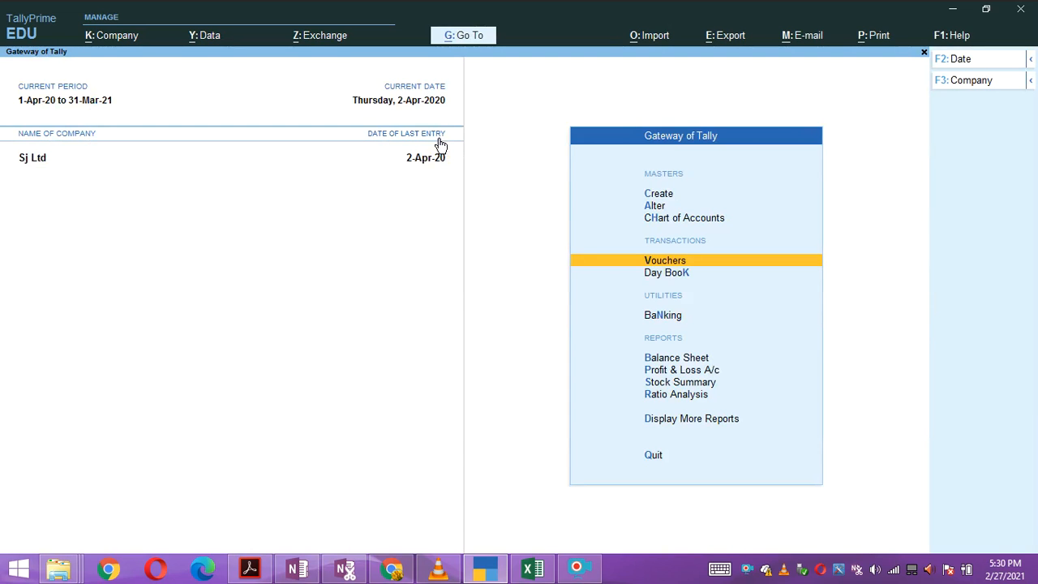
key(Down)
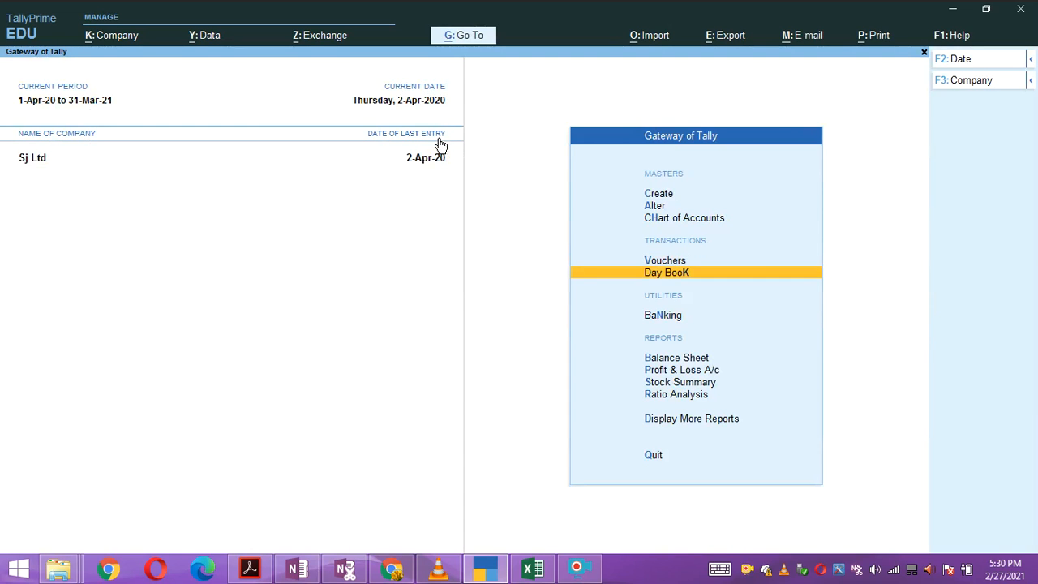
key(Return)
key(Down)
key(Down)
key(Down)
key(Down)
key(Down)
key(Down)
key(Down)
key(Down)
key(Down)
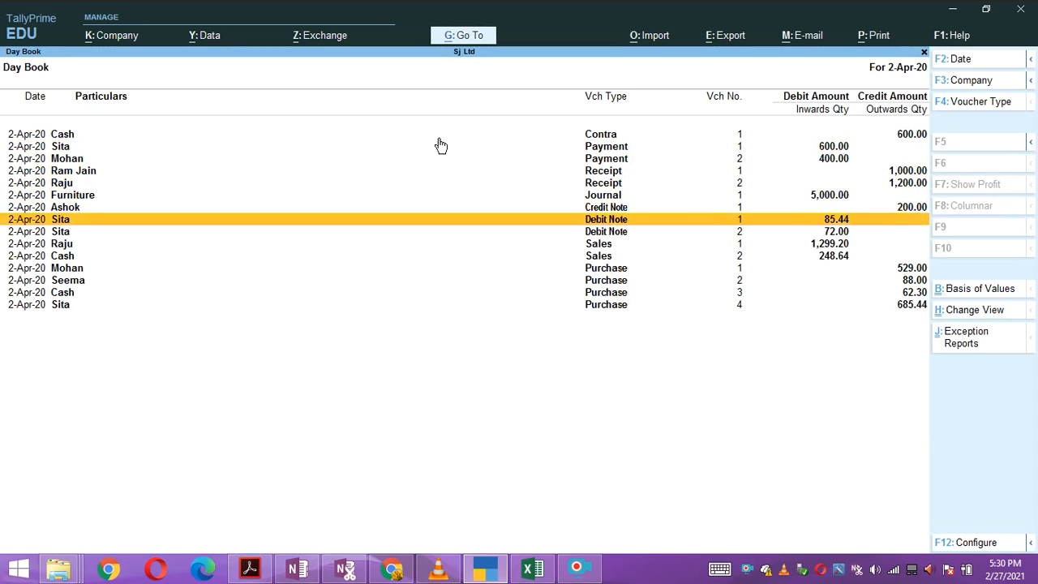
key(Return)
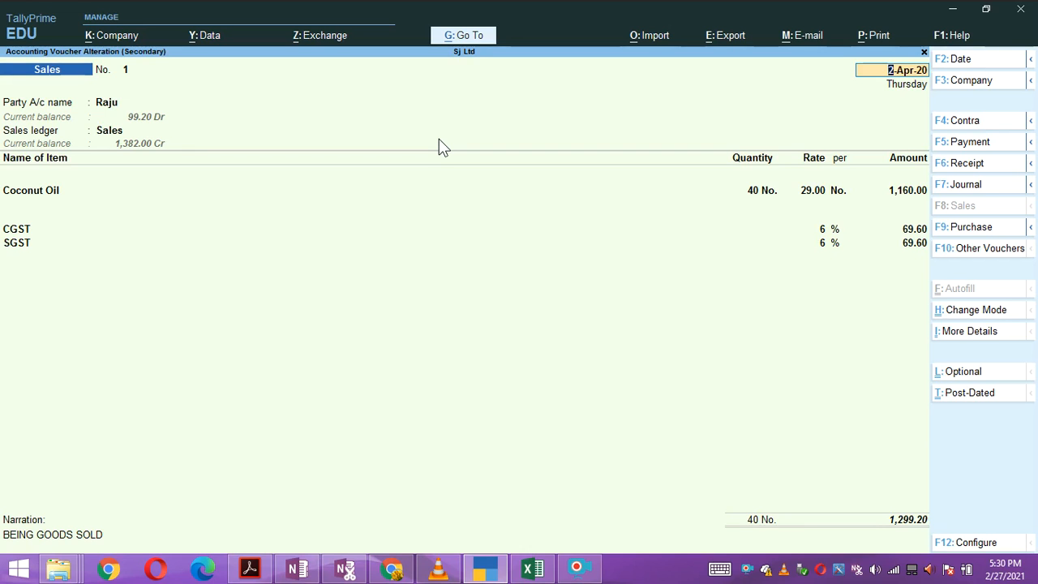
key(BackSpace)
key(Escape)
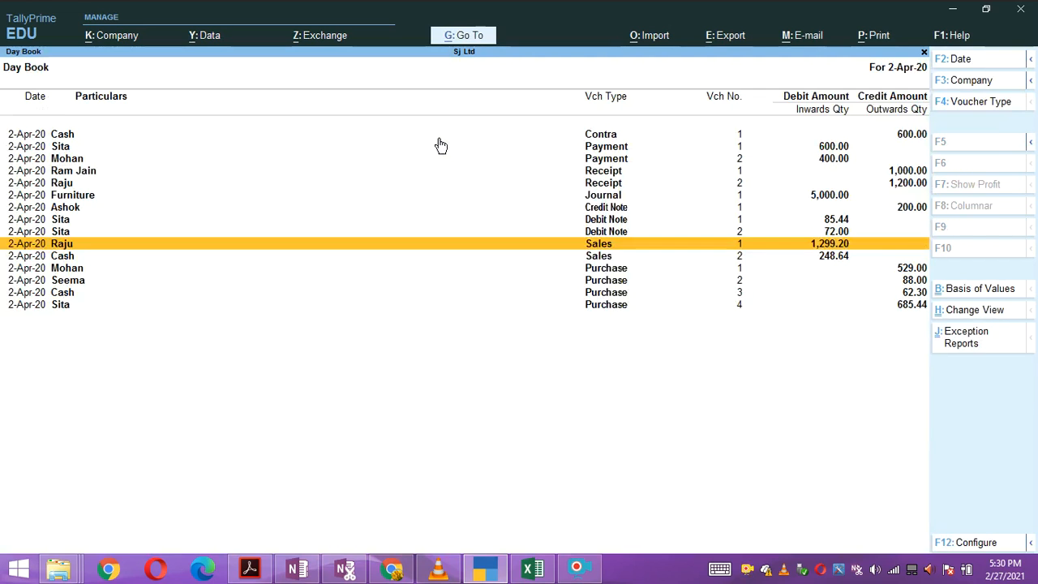
Start a new credit note and select the customer from Sales voucher no. 1 as its party account
key(Escape)
key(Up)
key(Return)
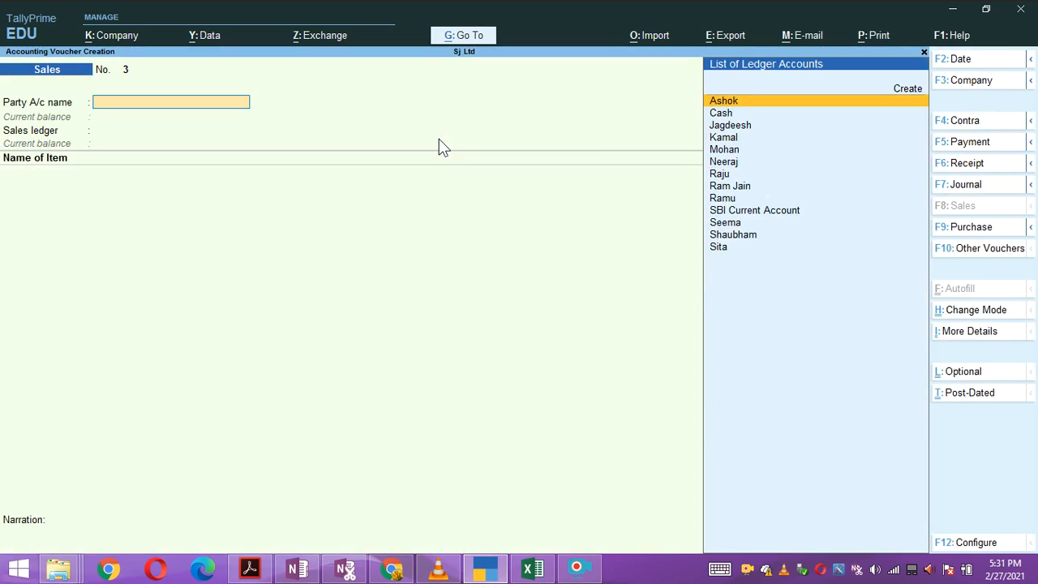
key(alt)
key(alt+F6)
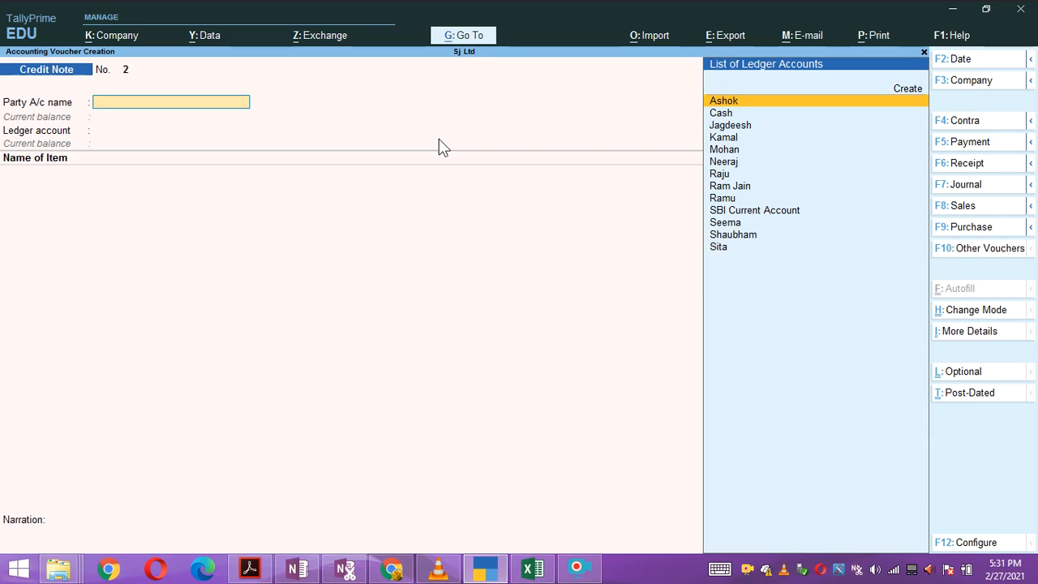
key(Down)
key(Down)
key(Down)
key(Down)
key(Down)
key(Down)
key(Return)
Accept the credit note's receipt and party details, leaving the receipt fields blank and keeping Delhi as the place of supply
key(Return)
key(Return)
key(Return)
key(Return)
key(Return)
key(Return)
key(Return)
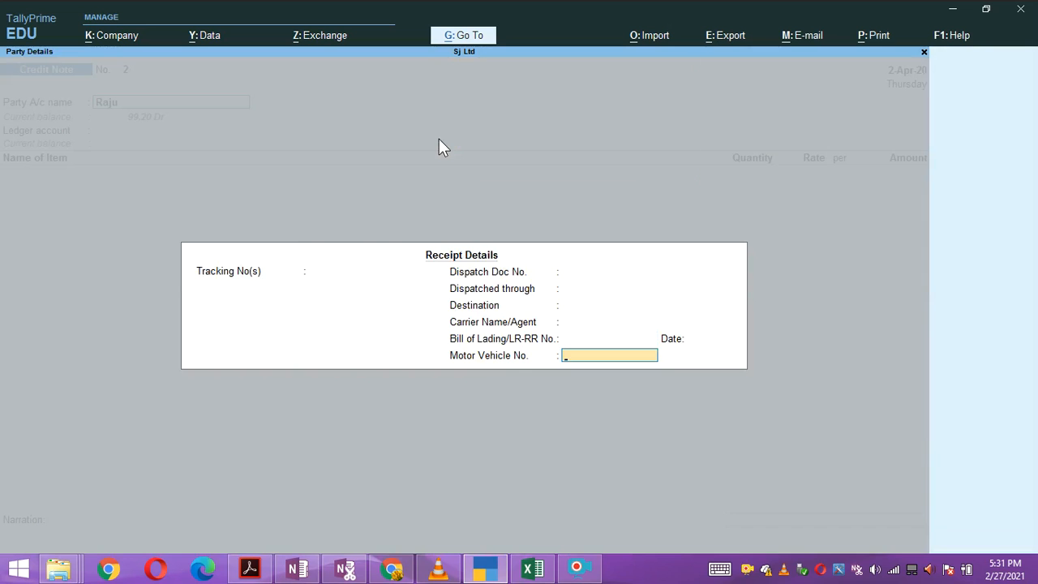
key(Return)
key(Return)
key(Return)
key(Return)
key(Return)
key(Return)
key(Return)
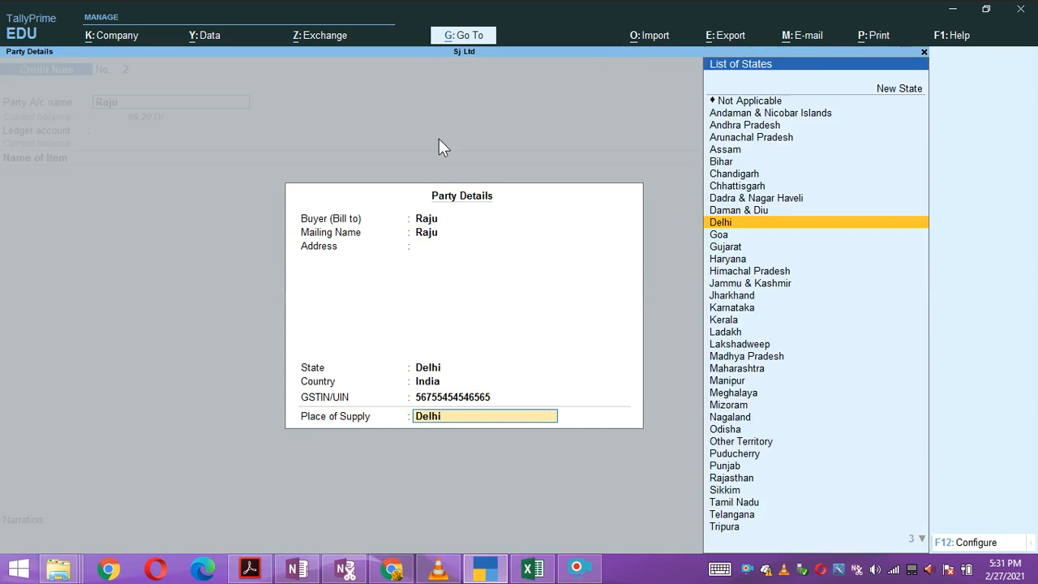
key(Return)
Set the ledger account to Sales Return and enter 5 No. of Coconut Oil at a rate of 29.00
key(Down)
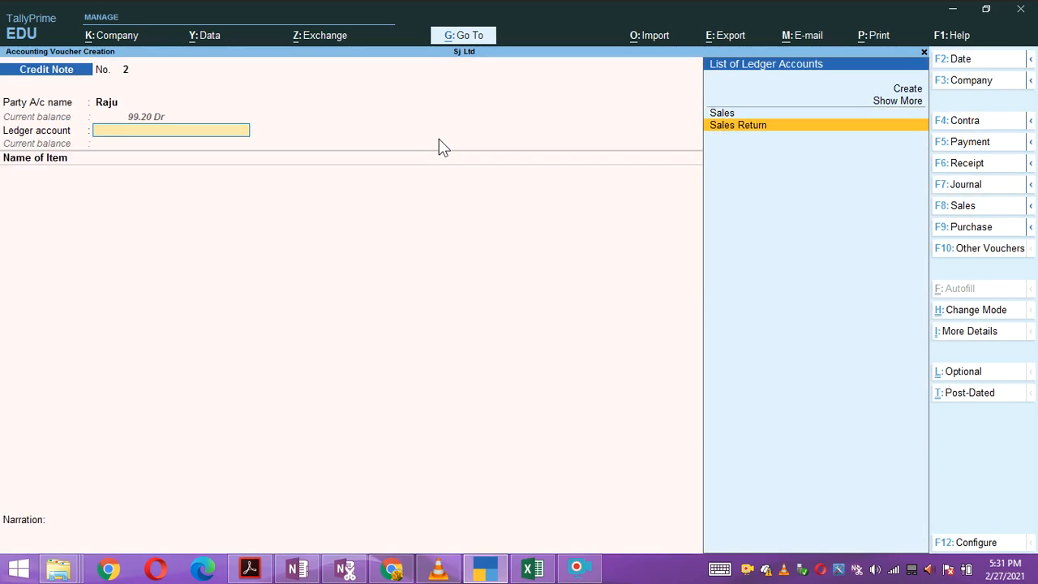
key(Return)
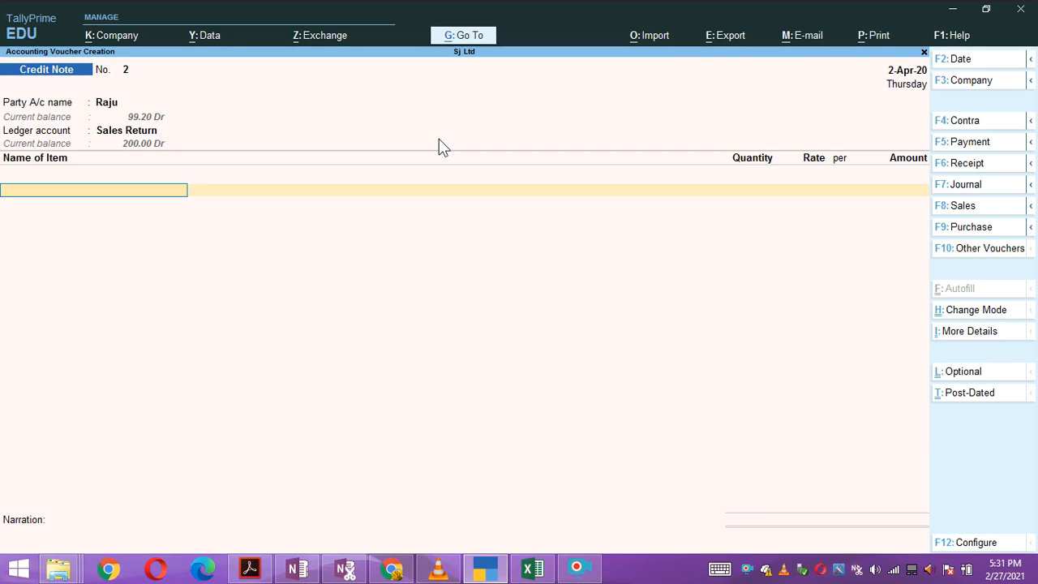
key(Return)
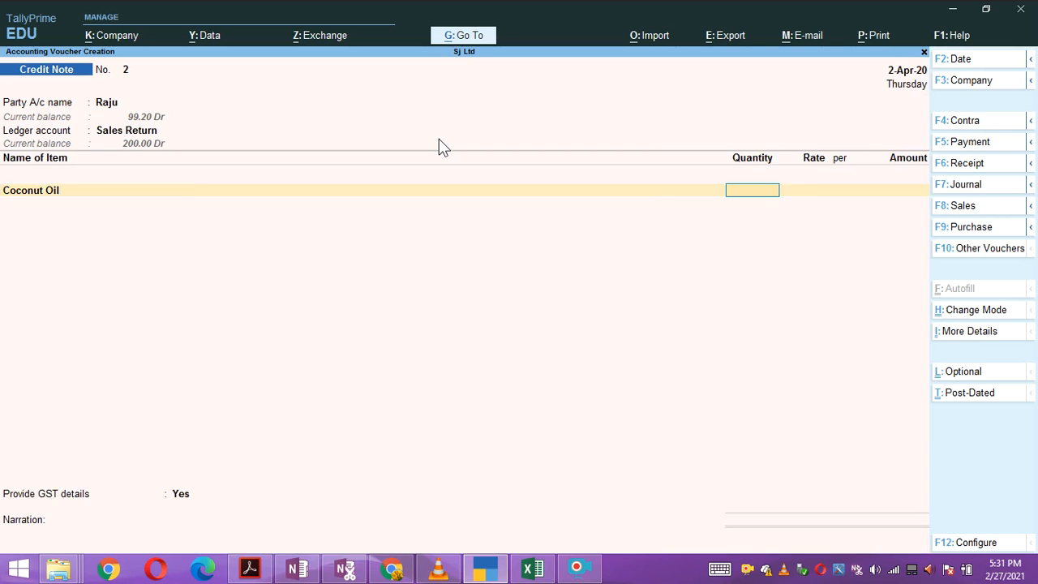
text(5)
key(Return)
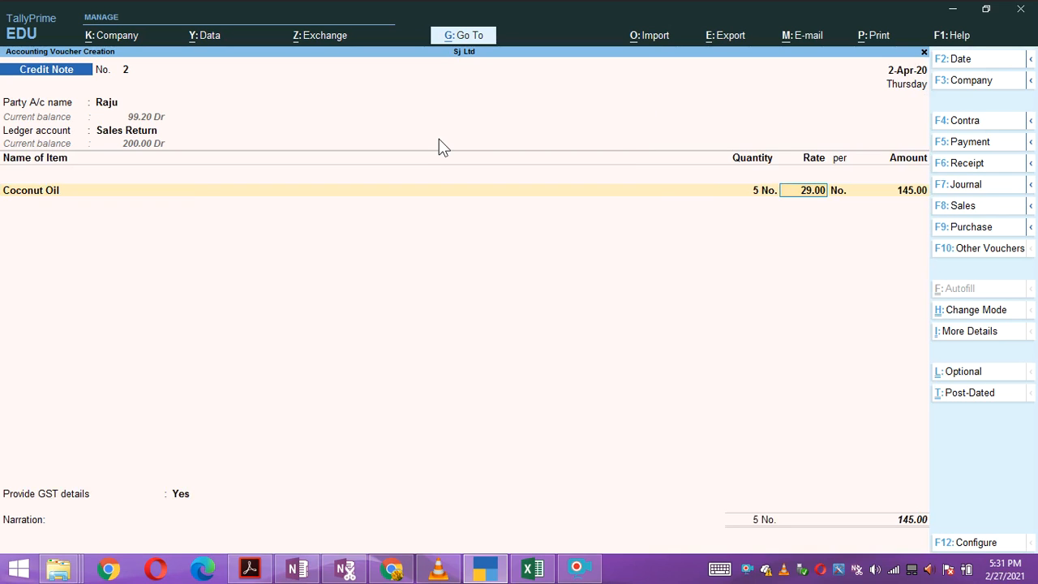
key(Return)
key(Return)
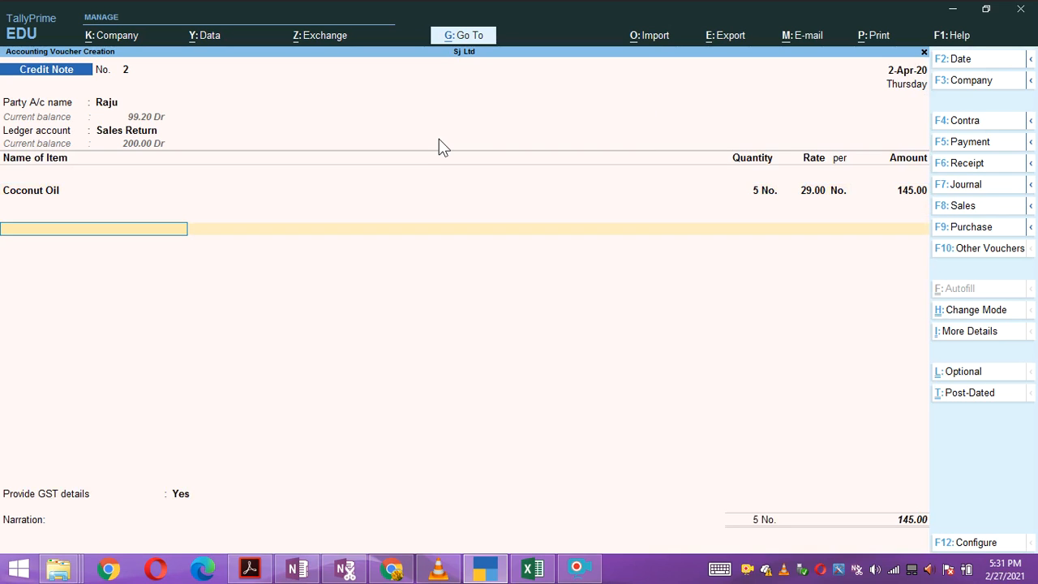
Add the CGST and SGST ledgers at 6% each to the credit note below the Coconut Oil item
key(Return)
key(Return)
key(Return)
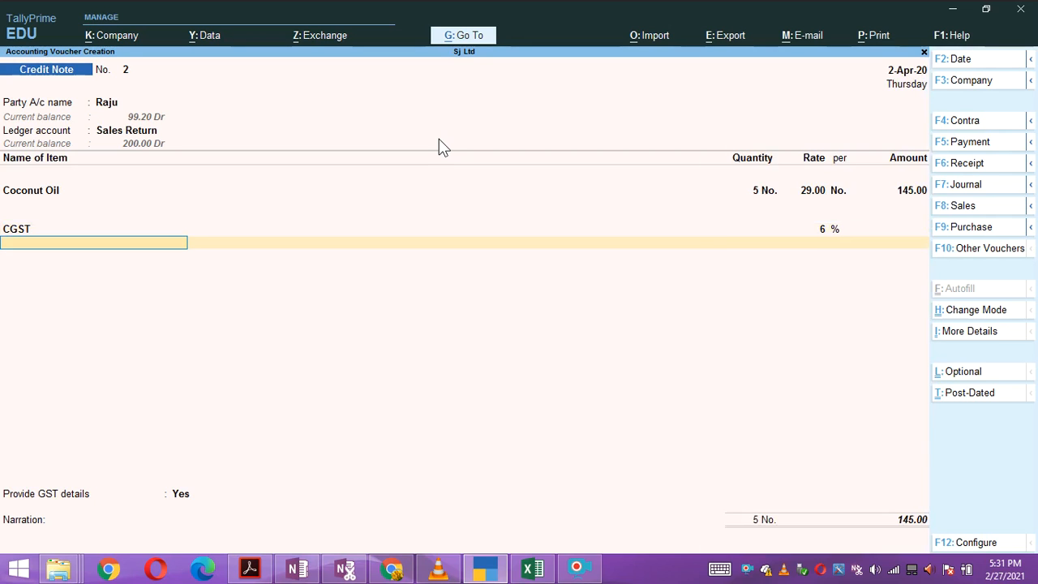
text(S)
key(Down)
key(Down)
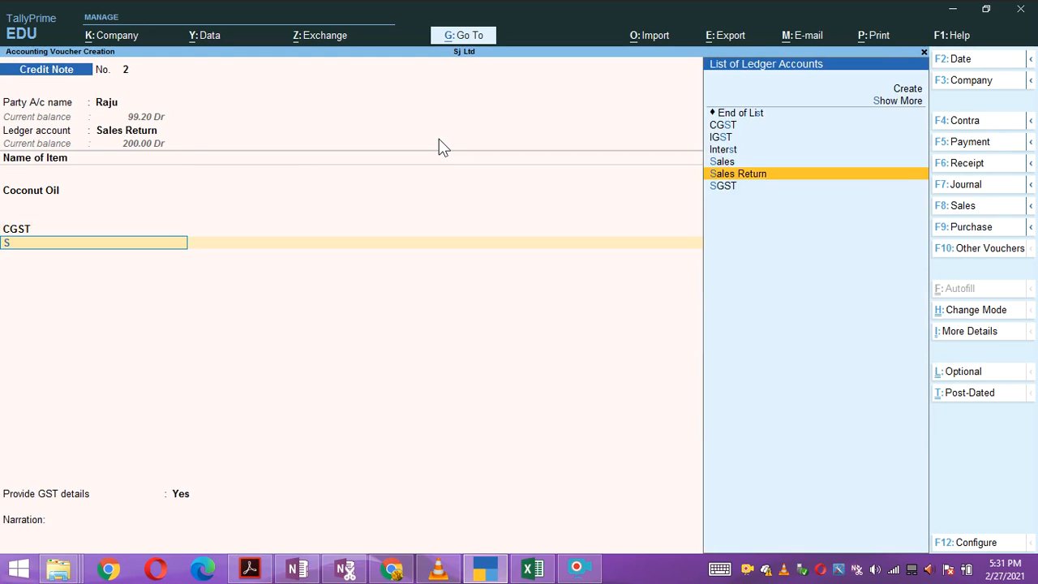
key(Down)
key(Return)
key(Return)
key(Return)
Provide GST details with 01-Sales Return as the credit note's reason, leaving the buyer's debit note number and date blank
key(Return)
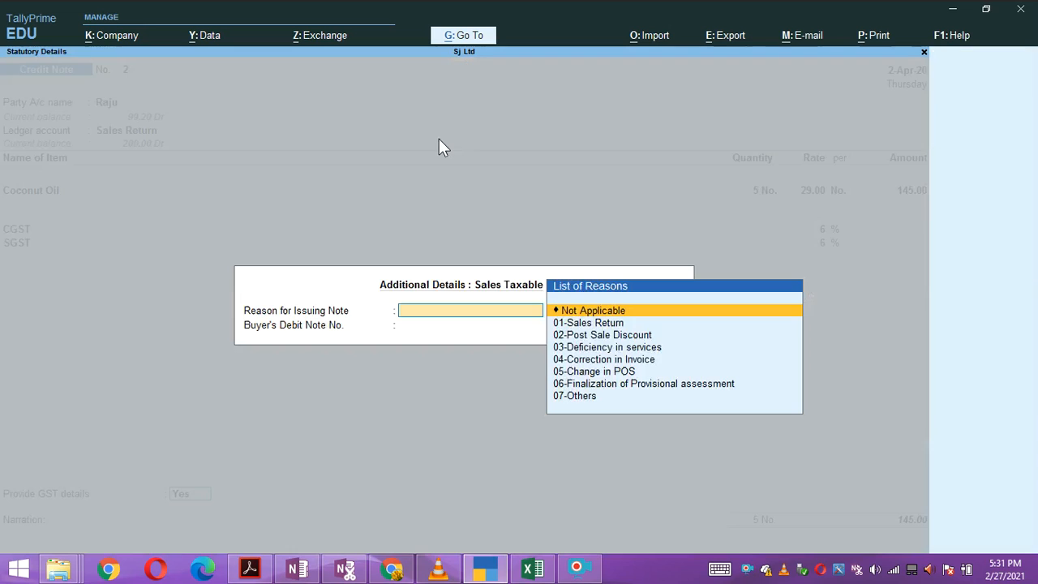
key(Down)
key(Return)
key(Return)
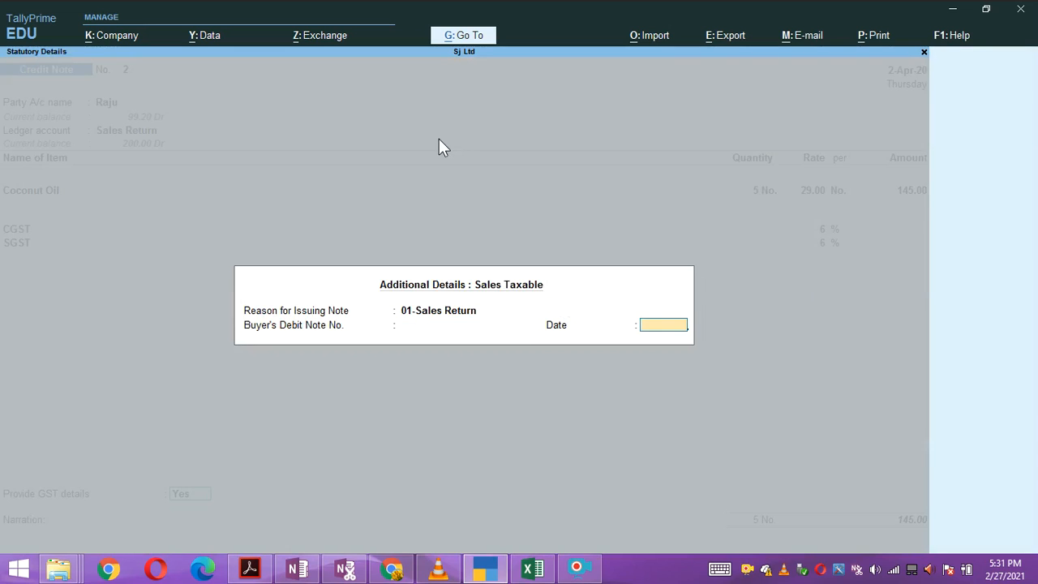
key(Return)
key(Return)
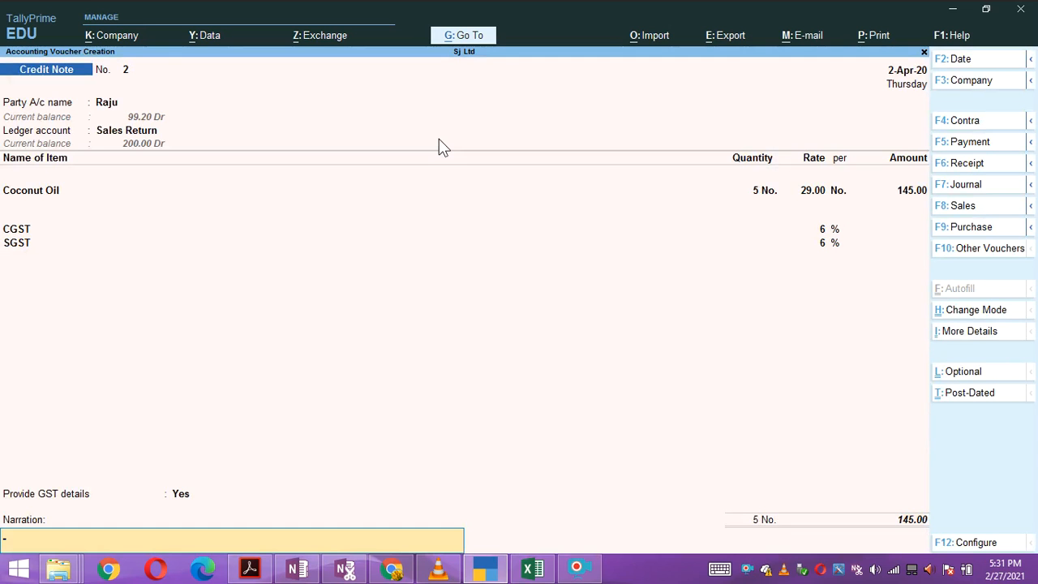
Enter the narration "SALES RETURN" and save the credit note
text(SALES RETURN)
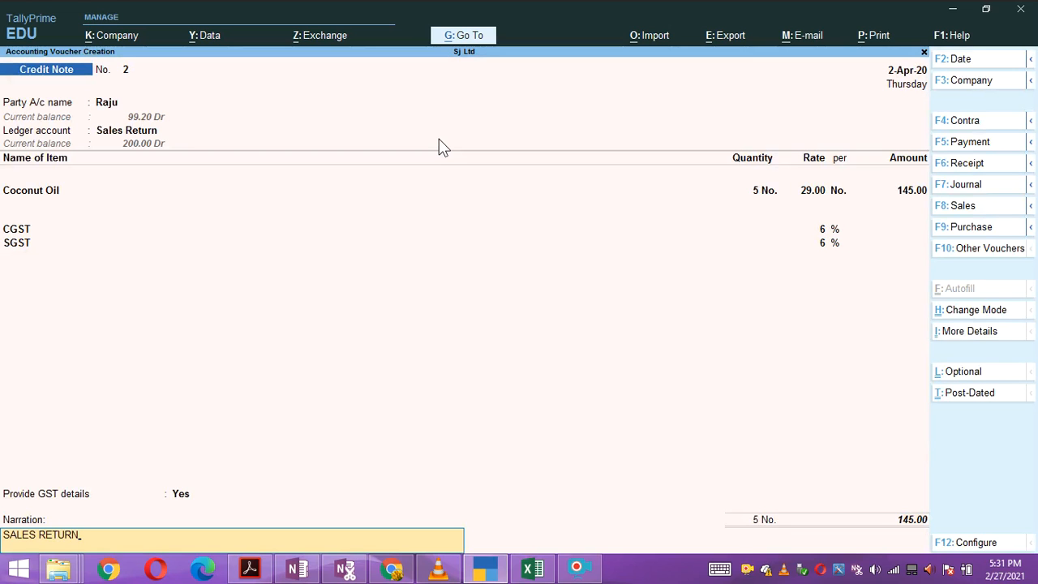
key(Return)
key(Return)
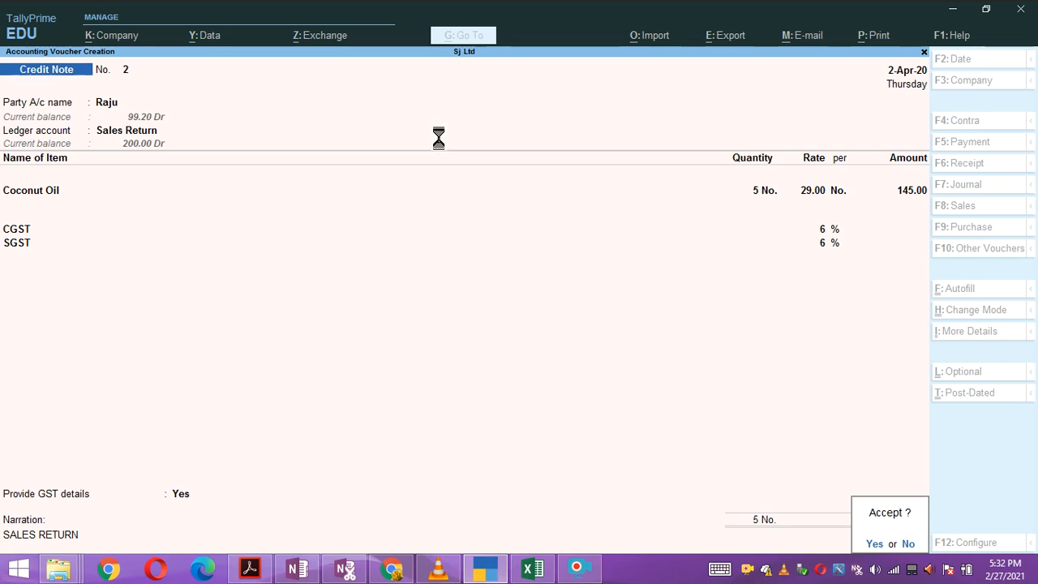
key(Return)
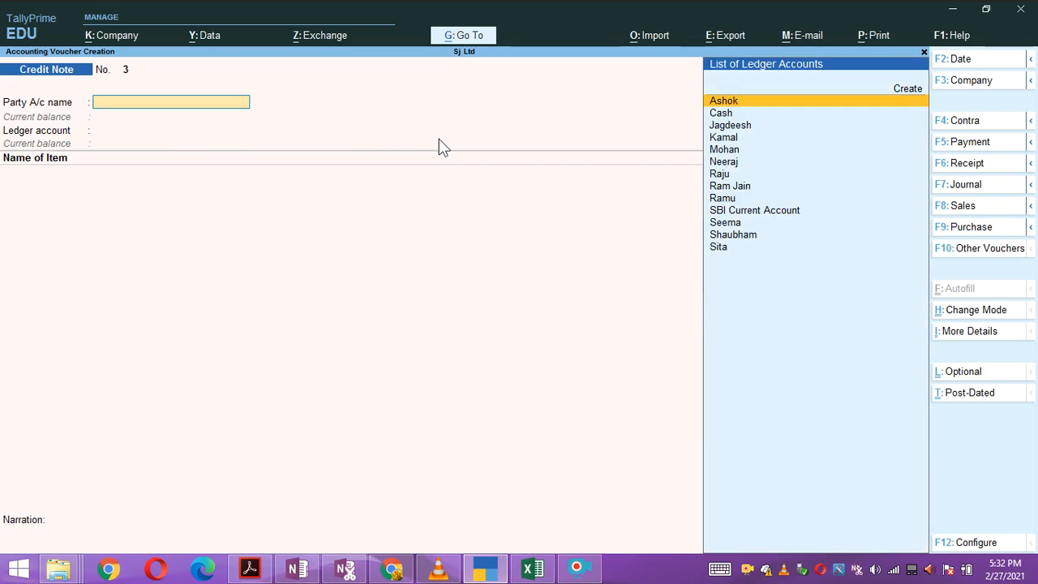